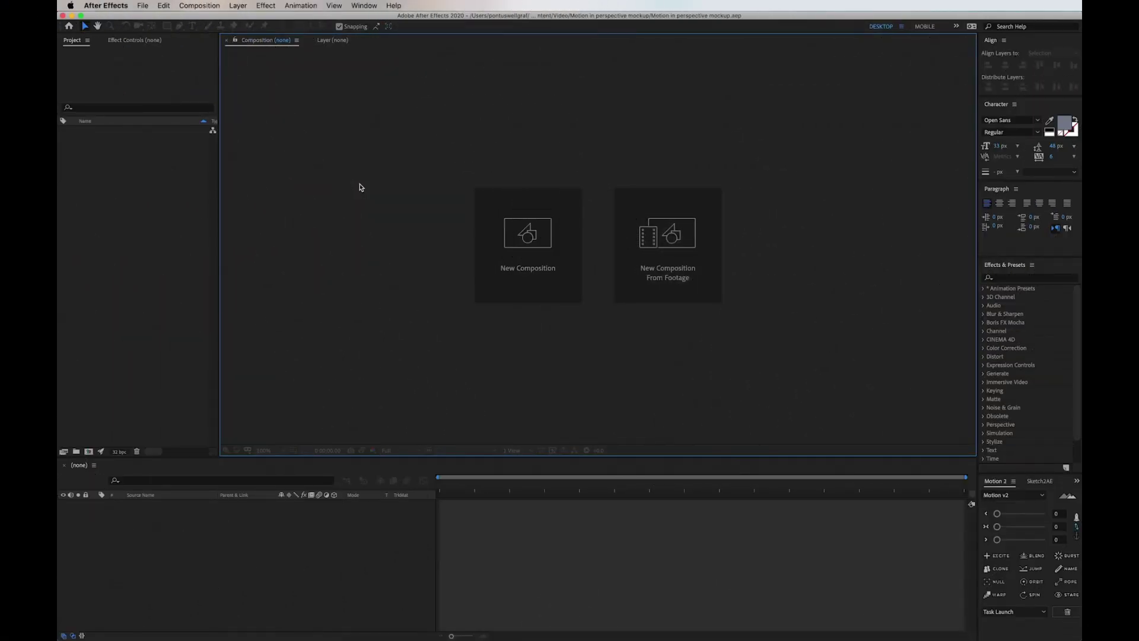
# Step: Quick Look the three images in Assets > img: Devices Mockup, screen mask and red-screen reference
pyautogui.press('super+Tab')
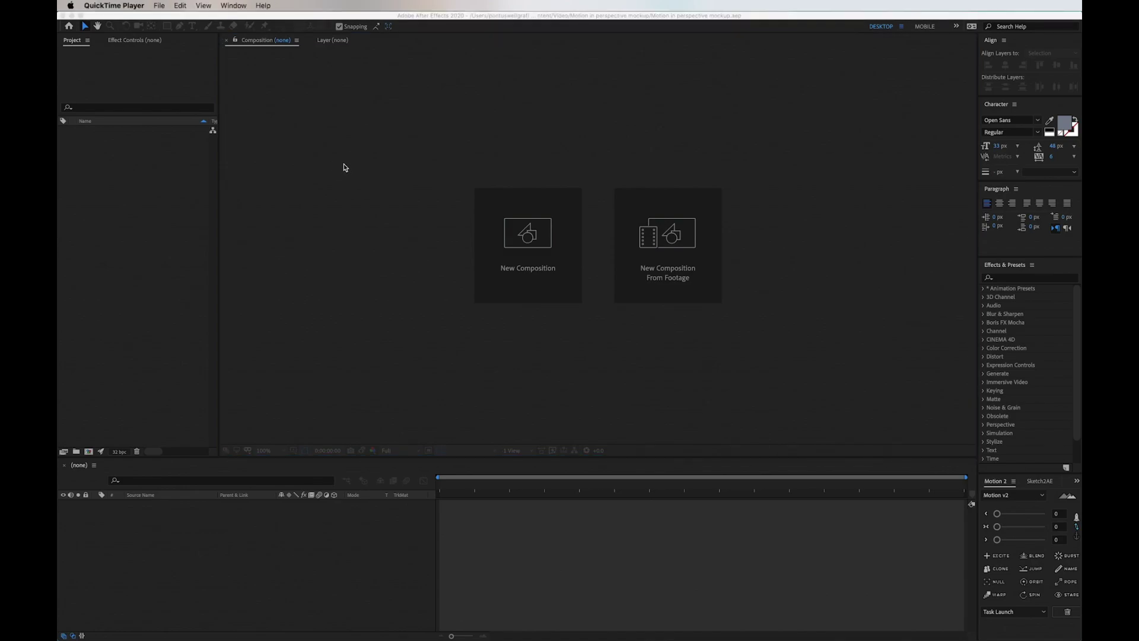
pyautogui.click(319, 193)
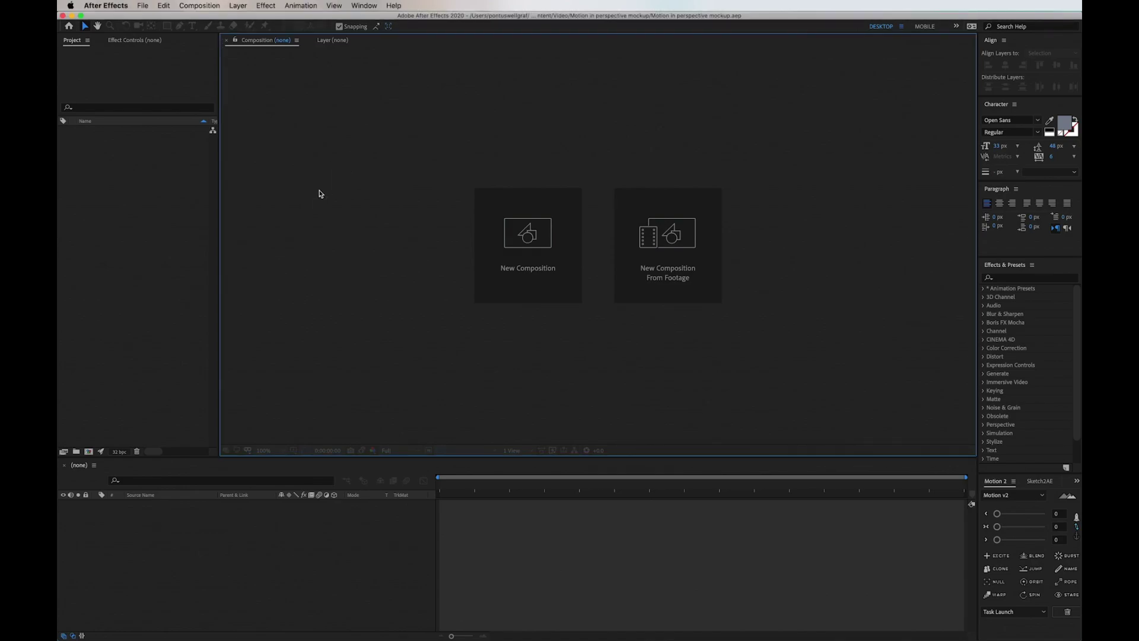
pyautogui.press('super+Tab')
pyautogui.press('super+Tab')
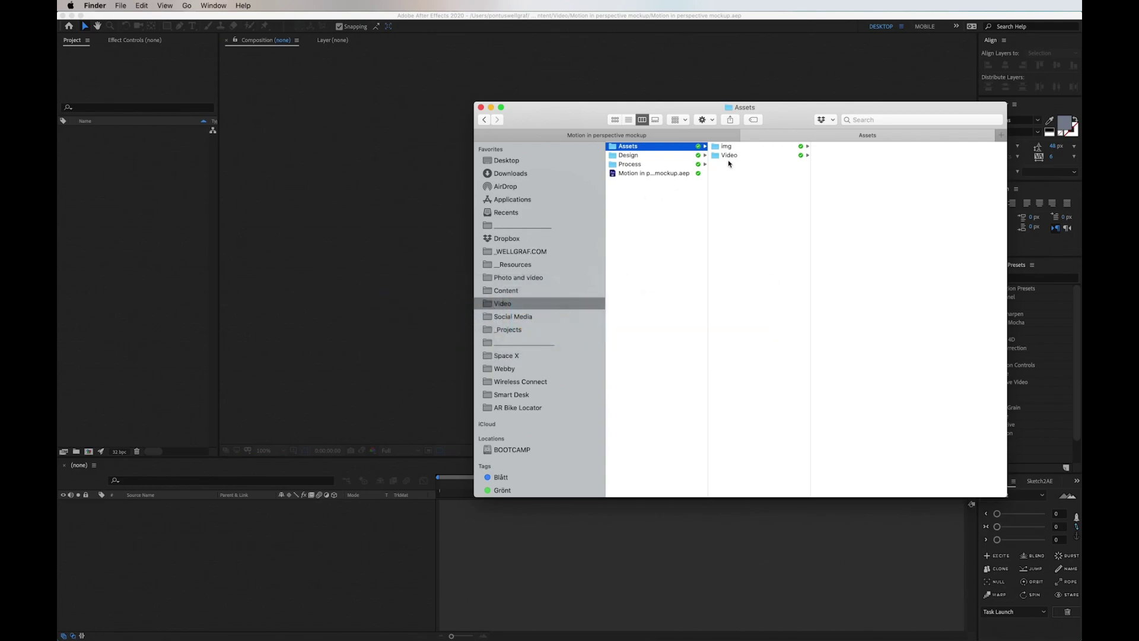
pyautogui.click(727, 149)
pyautogui.click(876, 148)
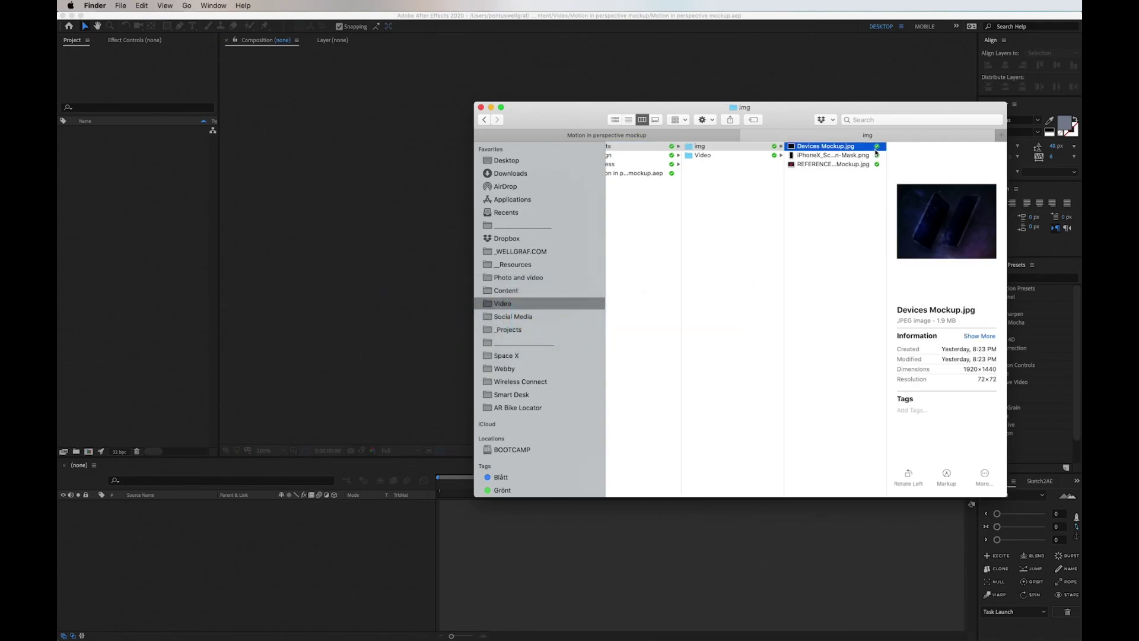
pyautogui.press('space')
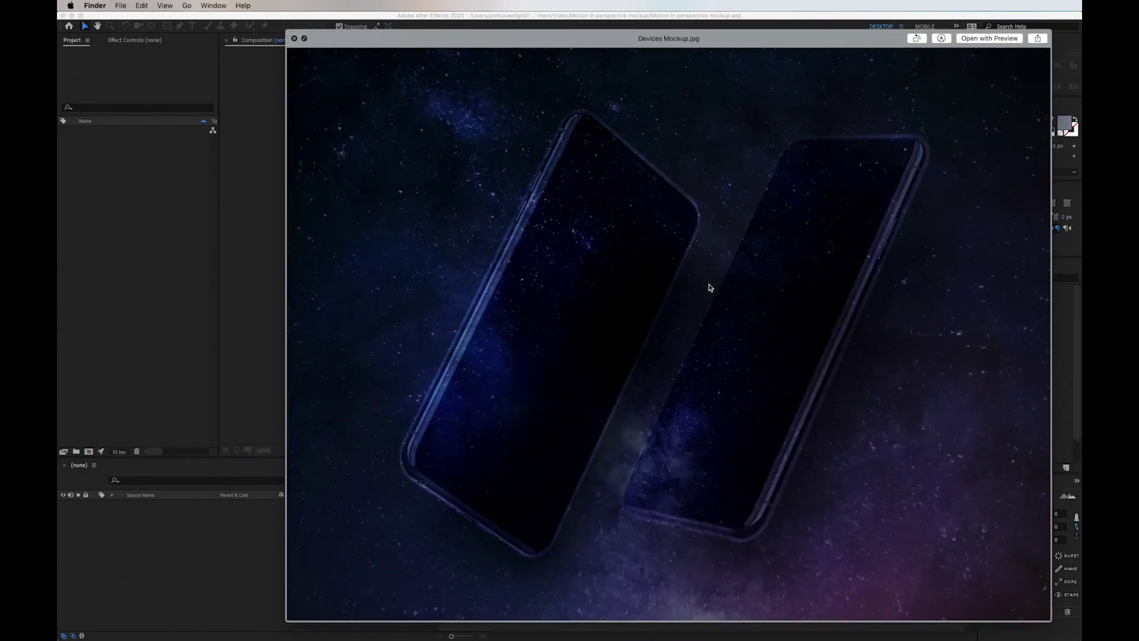
pyautogui.press('Down')
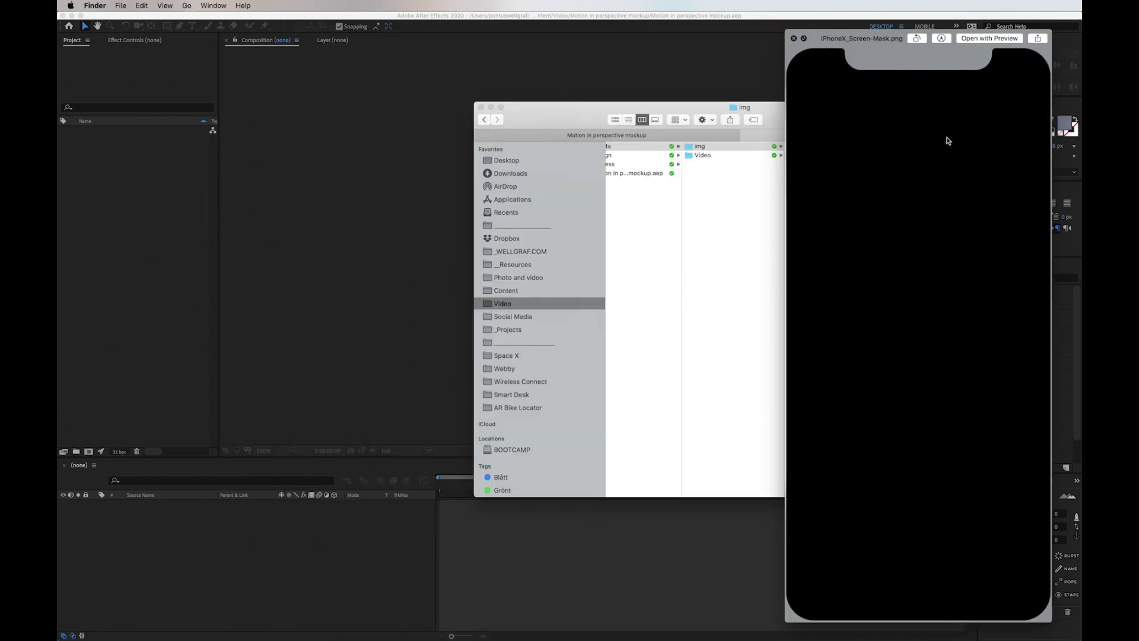
pyautogui.press('Down')
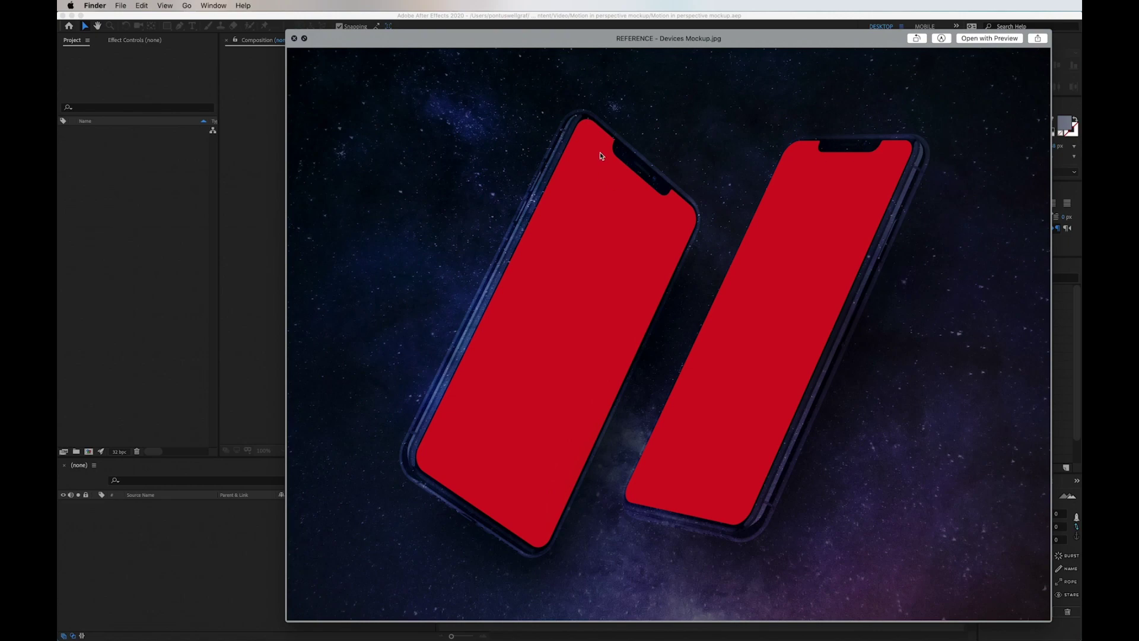
pyautogui.press('space')
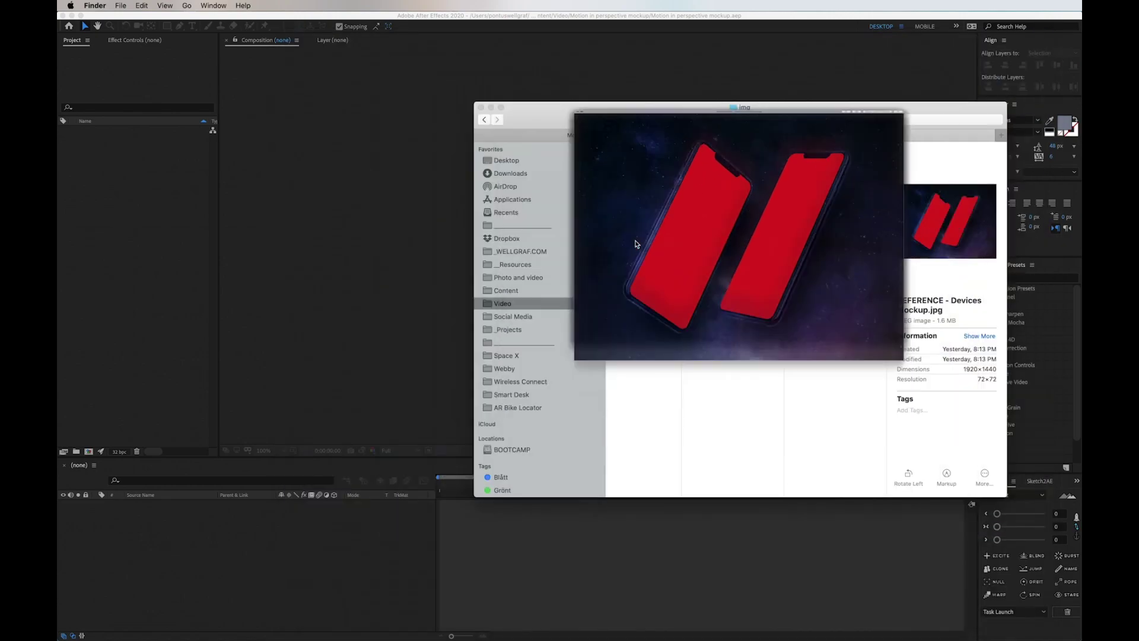
# Step: Play the SpaceX spacesuit video from the Video folder in Quick Look, skipping ahead
pyautogui.press('Left')
pyautogui.press('Down')
pyautogui.press('Right')
pyautogui.press('space')
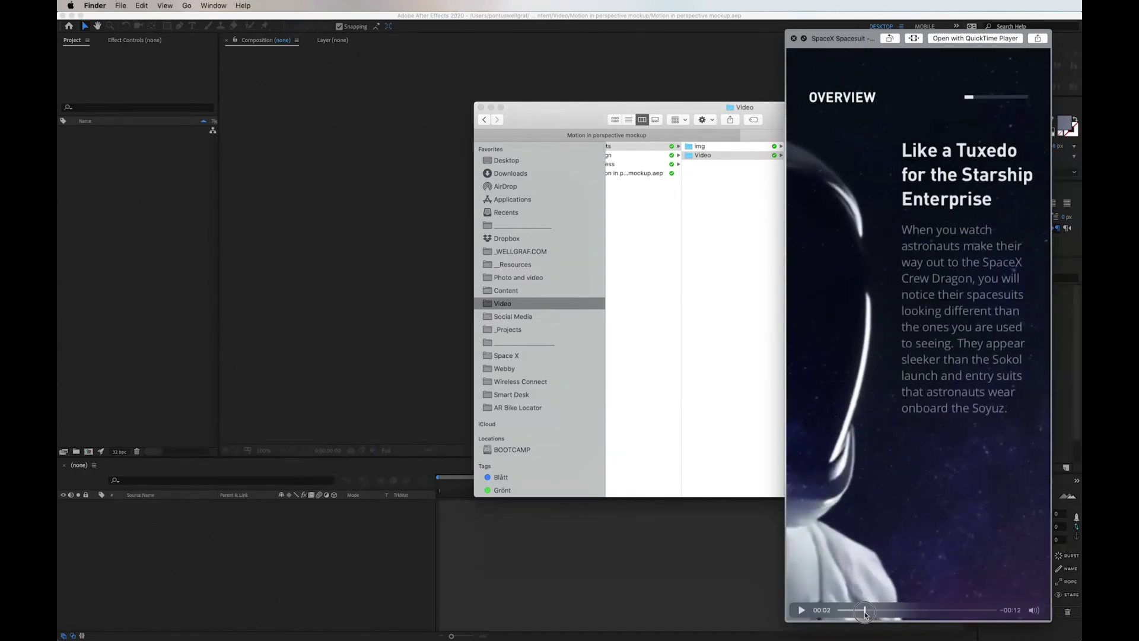
pyautogui.moveTo(877, 609); pyautogui.dragTo(985, 609)
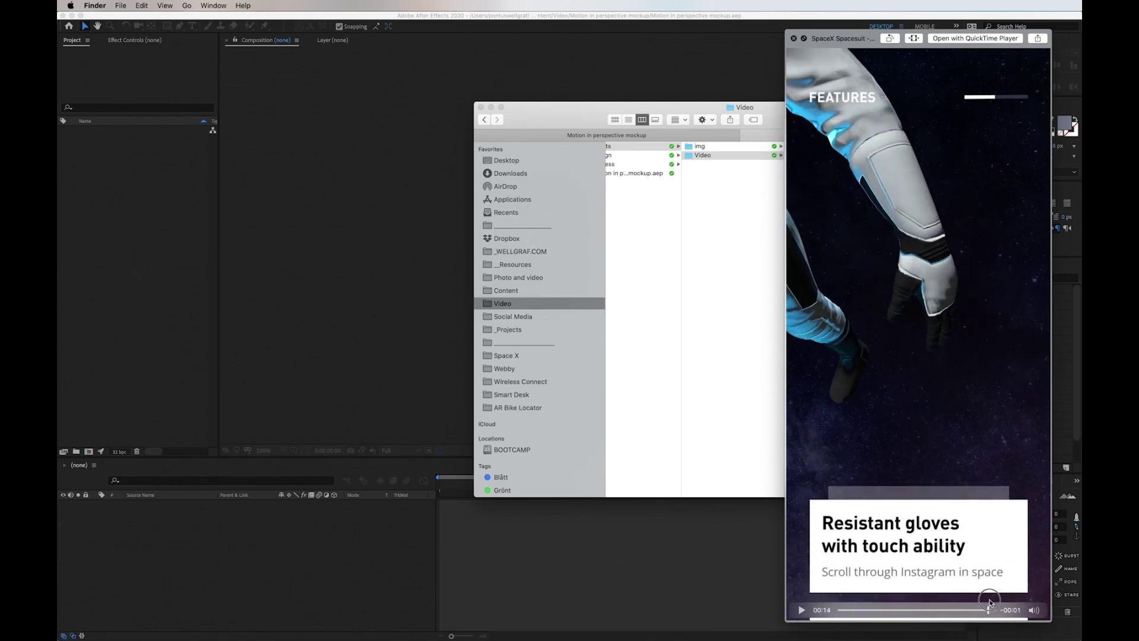
# Step: Create new project folders named Assets and img
pyautogui.press('space')
pyautogui.click(127, 211)
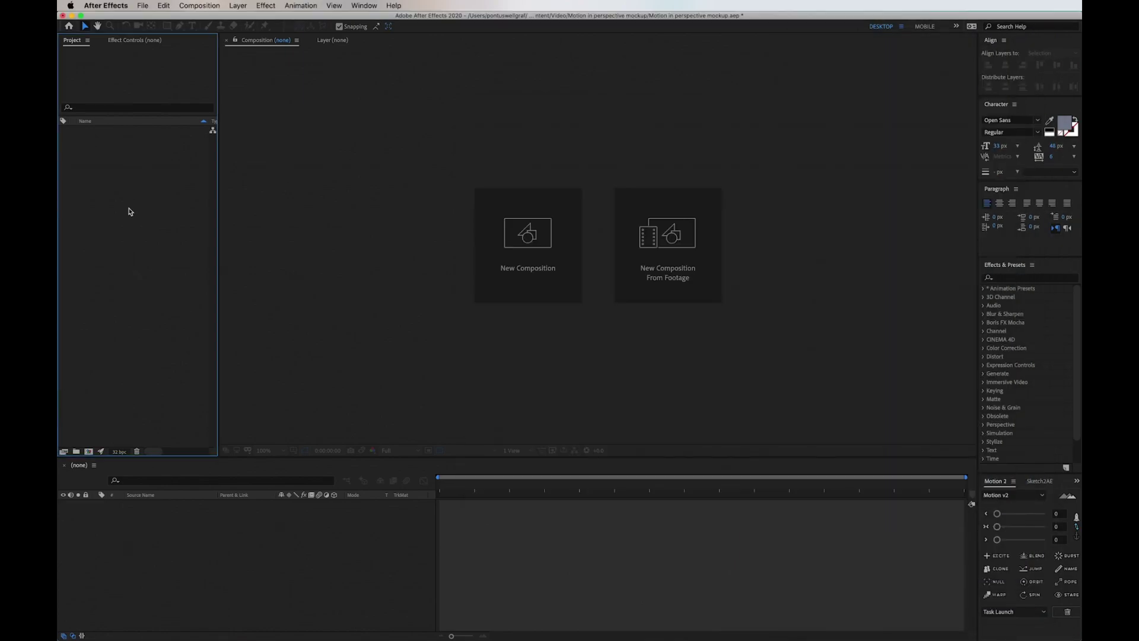
pyautogui.rightClick(130, 212)
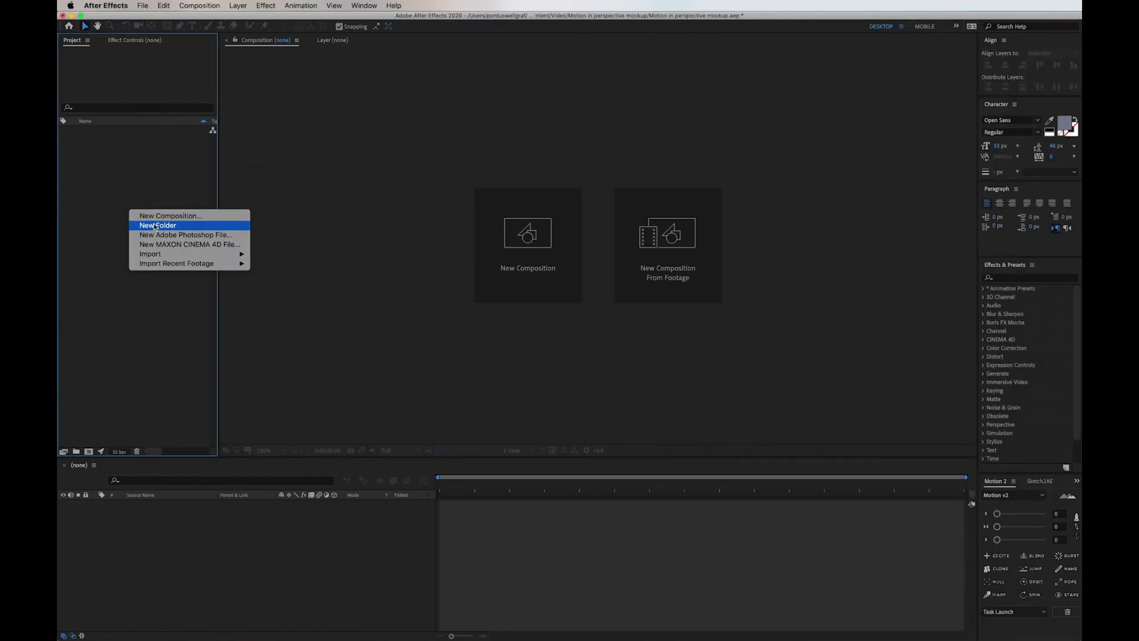
pyautogui.click(157, 225)
pyautogui.write('Assets')
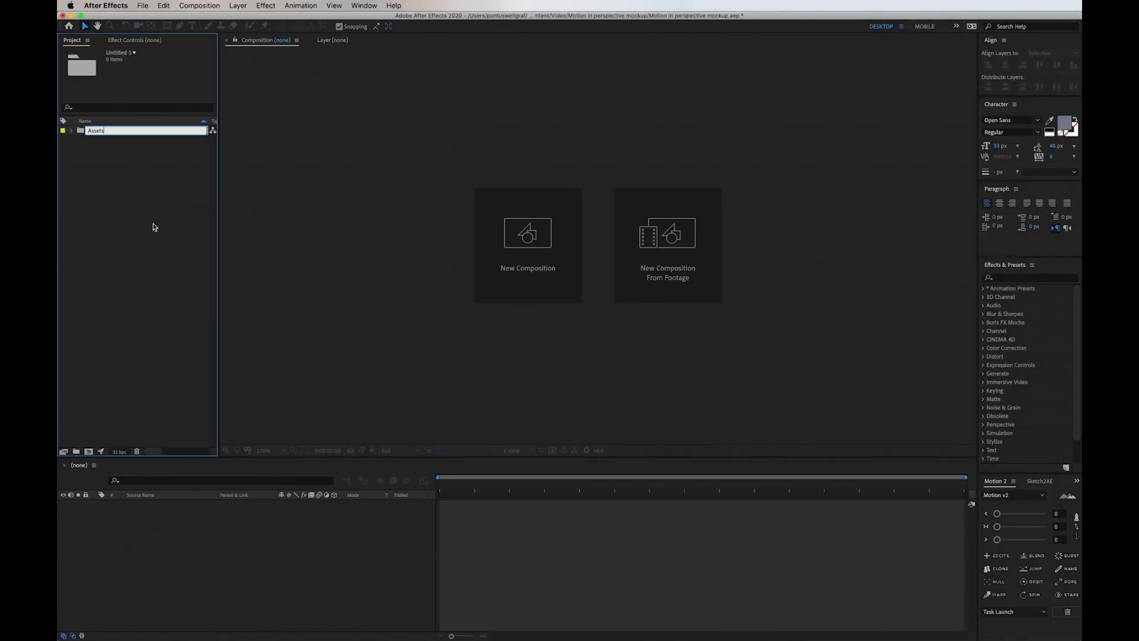
pyautogui.press('Return')
pyautogui.rightClick(137, 219)
pyautogui.click(153, 233)
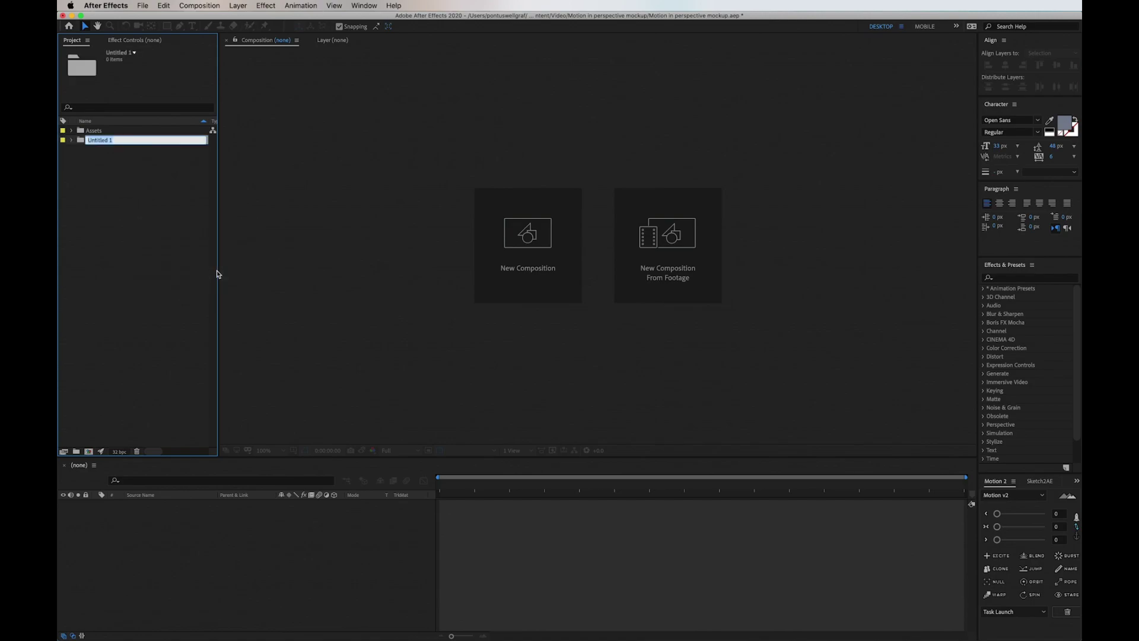
pyautogui.press('Return')
# Step: Create two more project folders named Video and _xComps
pyautogui.rightClick(167, 246)
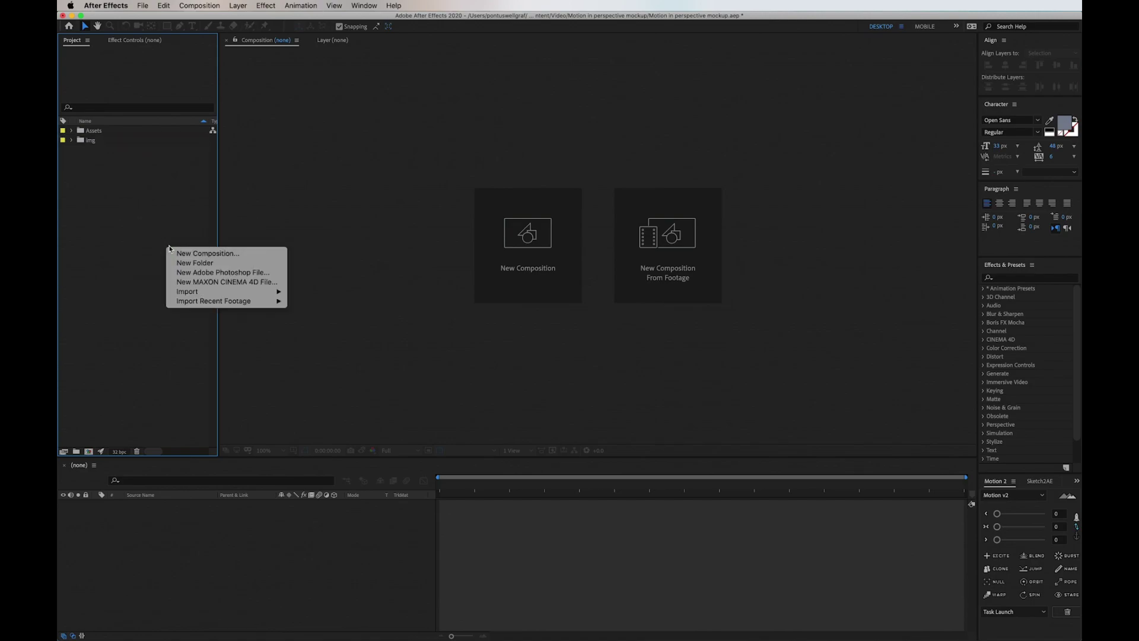
pyautogui.click(190, 261)
pyautogui.write('V')
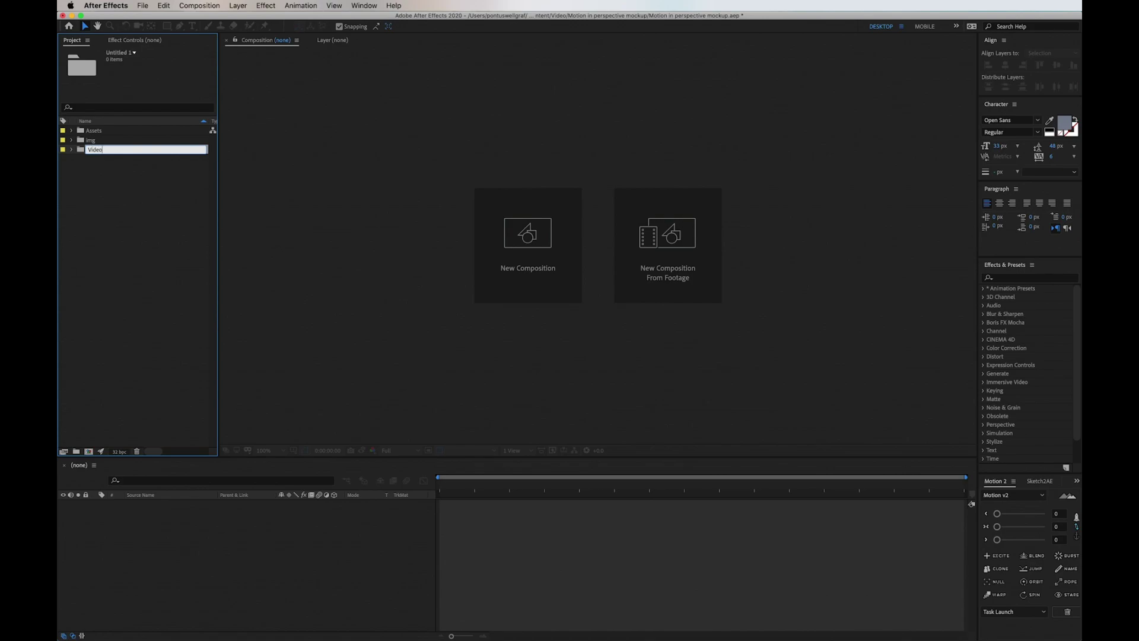
pyautogui.write('ideo')
pyautogui.press('Return')
pyautogui.rightClick(174, 259)
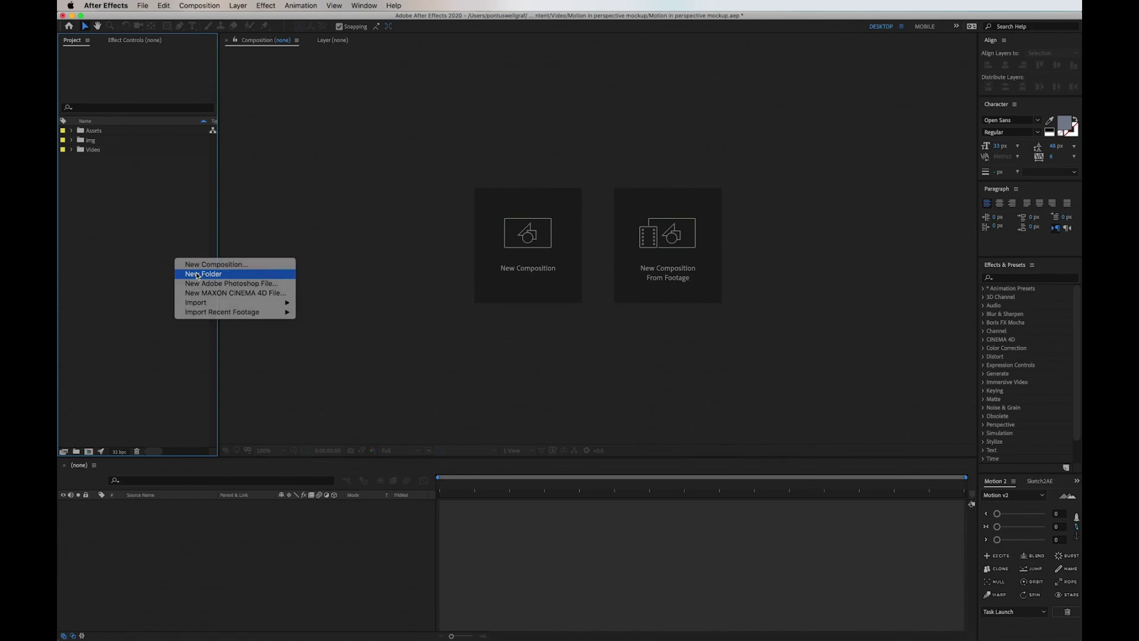
pyautogui.click(198, 274)
pyautogui.write('_xCo')
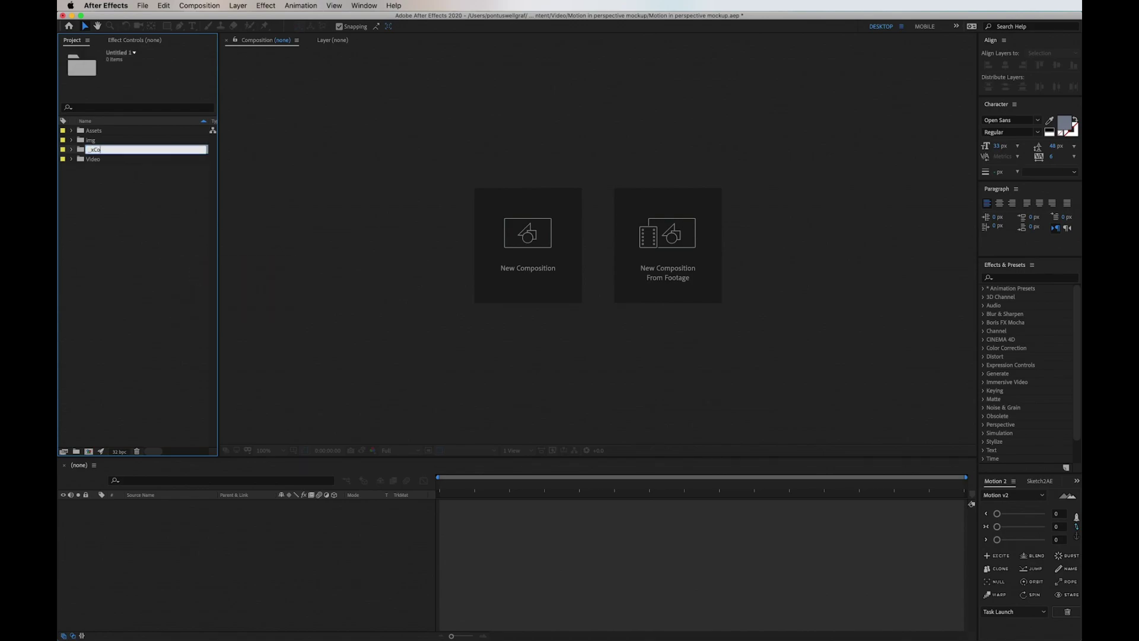
pyautogui.write('mps')
pyautogui.press('Return')
# Step: Nest the img and Video folders inside Assets and expand it
pyautogui.click(95, 159)
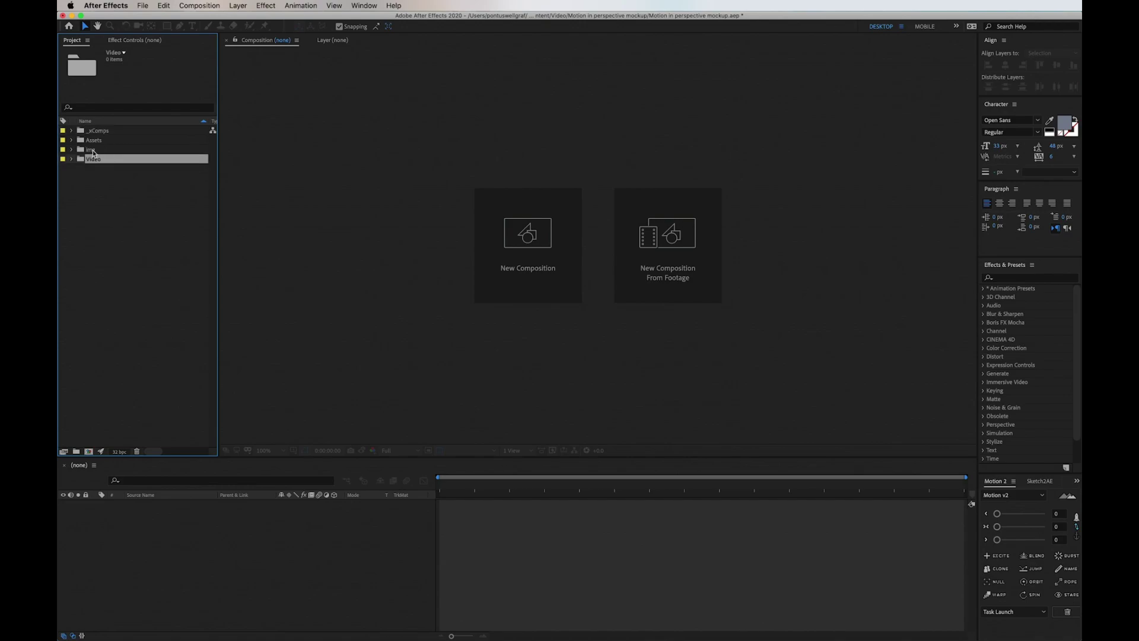
pyautogui.keyDown('shift'); pyautogui.click(91, 150); pyautogui.keyUp('shift')
pyautogui.moveTo(92, 150); pyautogui.dragTo(83, 132)
pyautogui.click(71, 140)
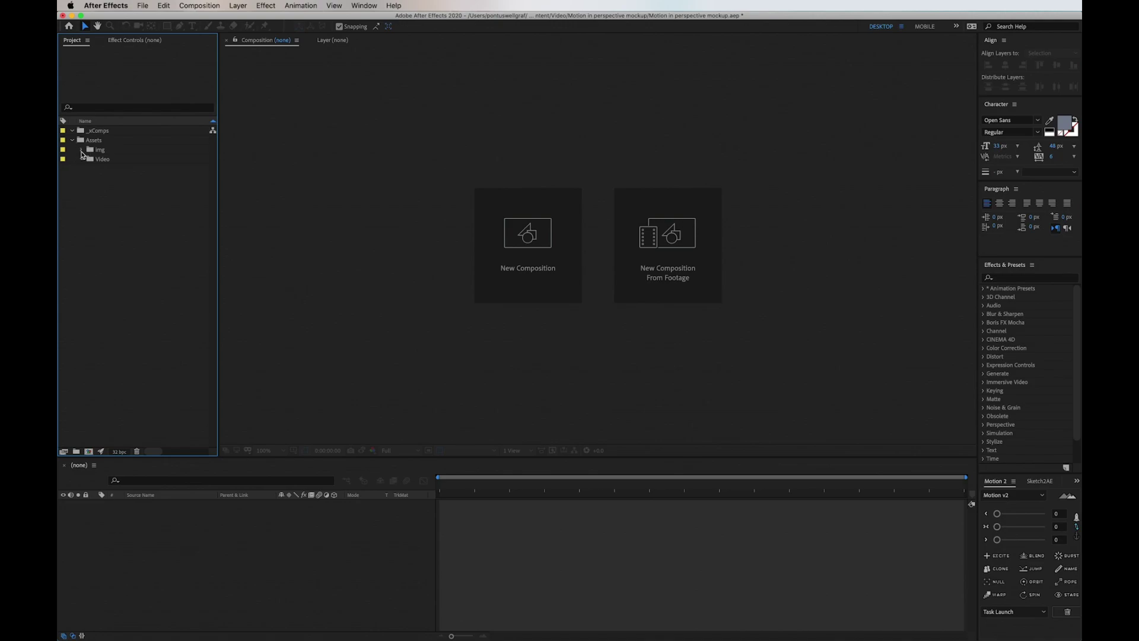
# Step: Import the three mockup images from Finder into the project's img folder
pyautogui.click(82, 150)
pyautogui.press('super+Tab')
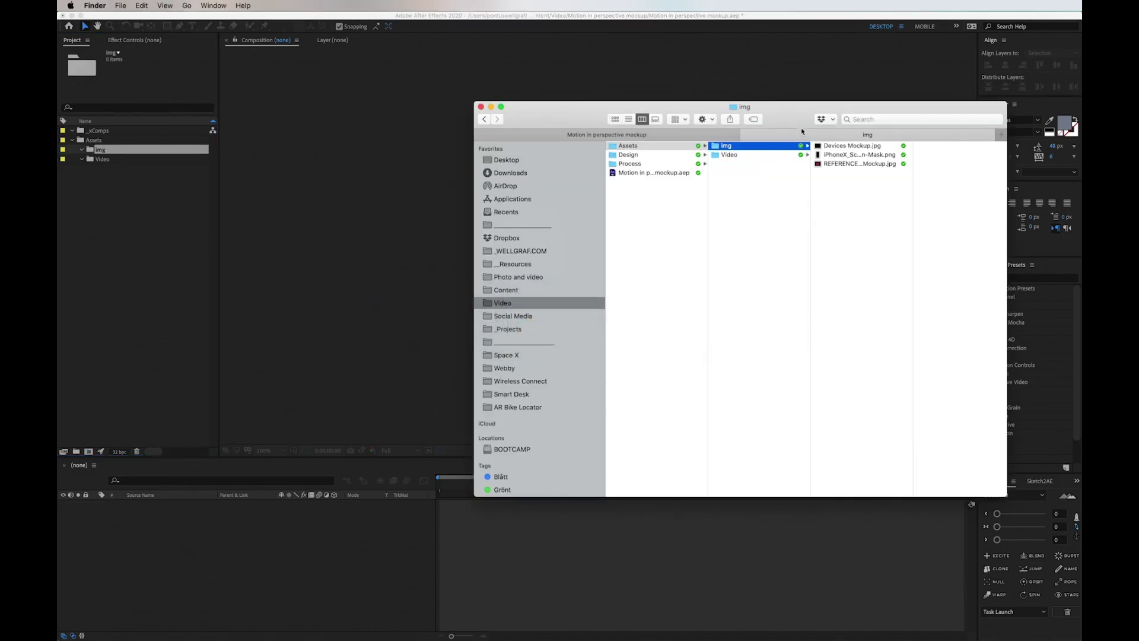
pyautogui.click(823, 147)
pyautogui.keyDown('shift'); pyautogui.click(836, 165); pyautogui.keyUp('shift')
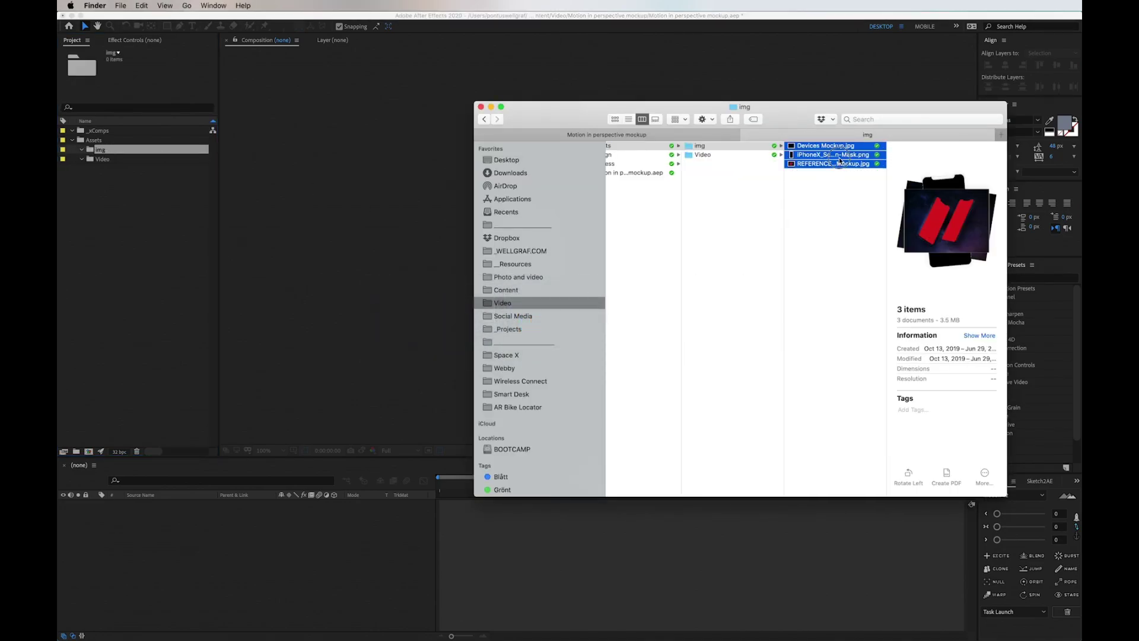
pyautogui.moveTo(839, 160); pyautogui.dragTo(168, 152)
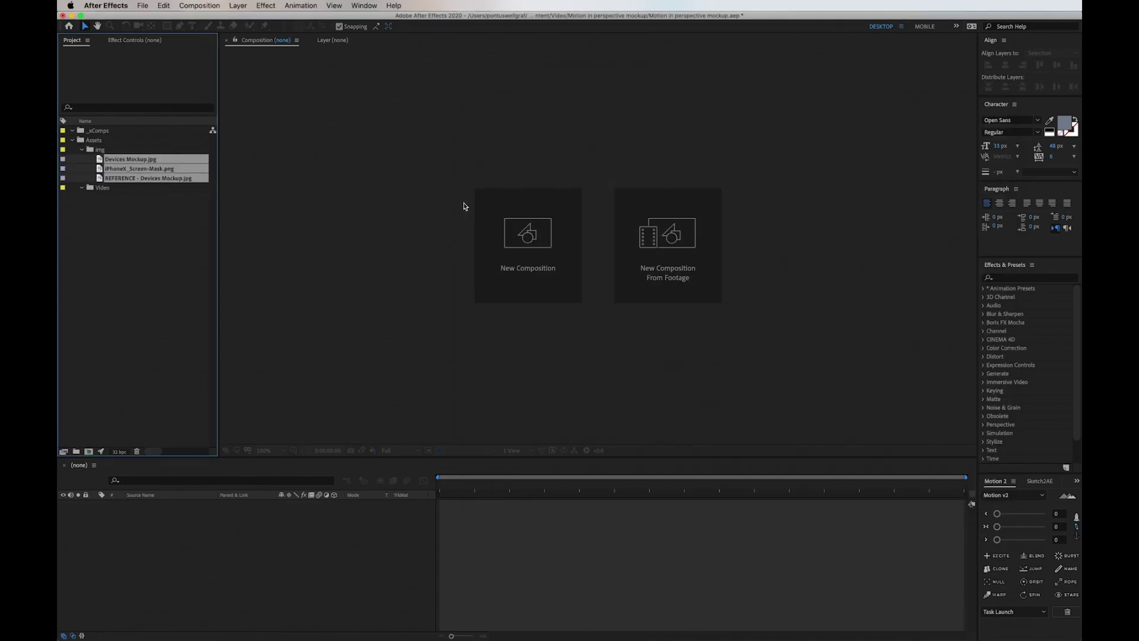
# Step: Import the SpaceX video from Finder into the project's Video folder
pyautogui.press('super+Tab')
pyautogui.click(691, 154)
pyautogui.click(807, 146)
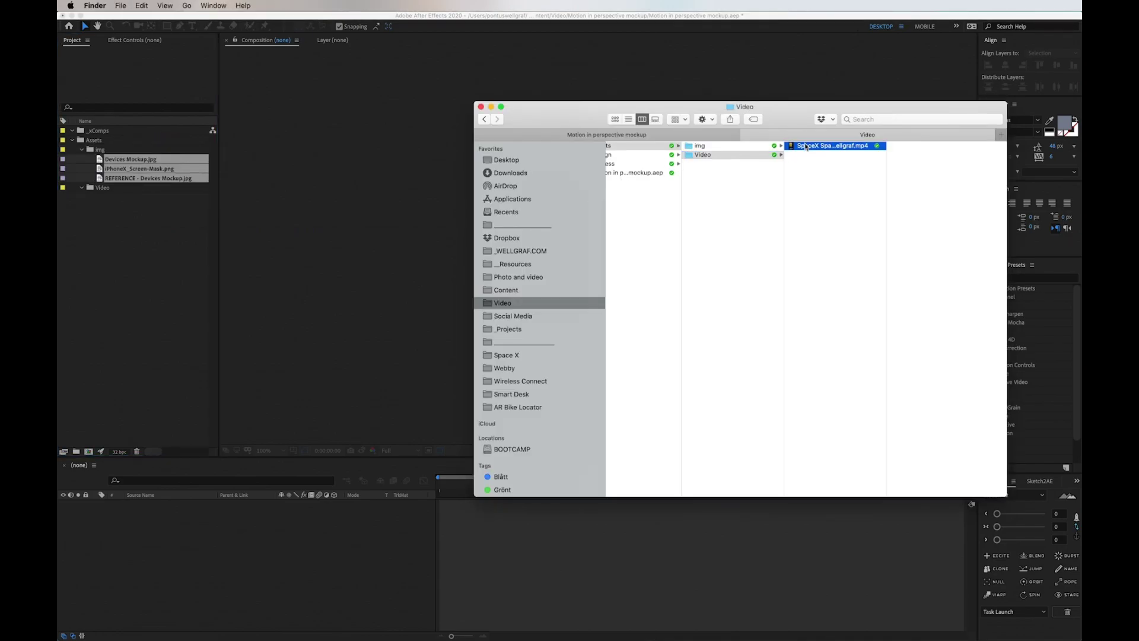
pyautogui.moveTo(807, 146); pyautogui.dragTo(125, 199)
# Step: Create a composition named '1920x1440' at 1920×1440, 60 fps, 0:00:20:00 duration
pyautogui.click(119, 220)
pyautogui.click(547, 256)
pyautogui.click(547, 255)
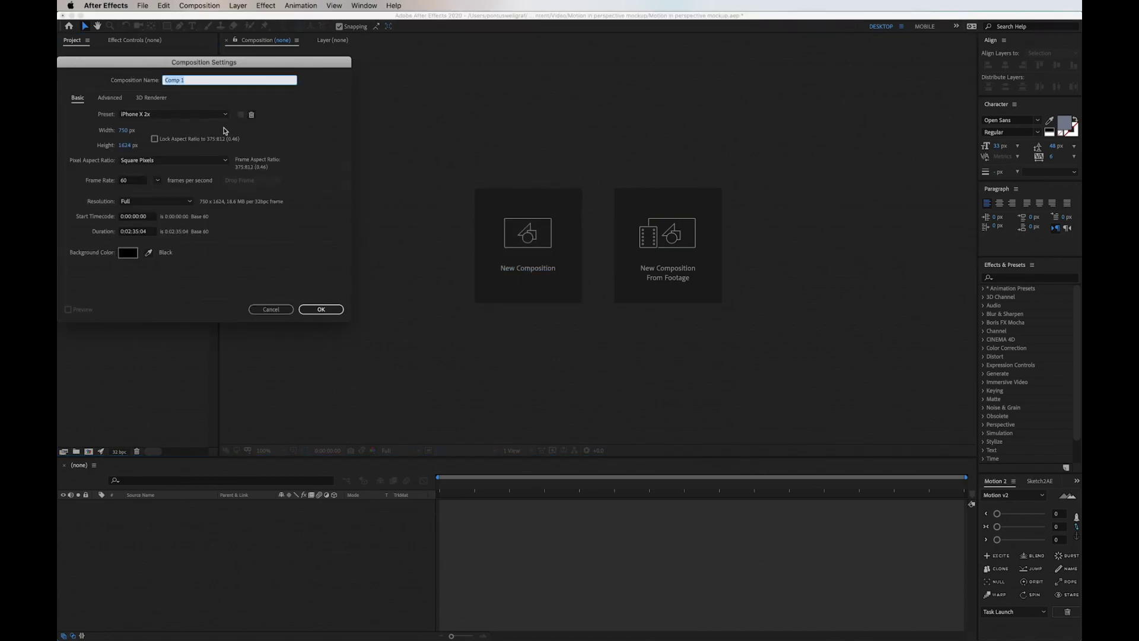
pyautogui.click(121, 130)
pyautogui.write('1920')
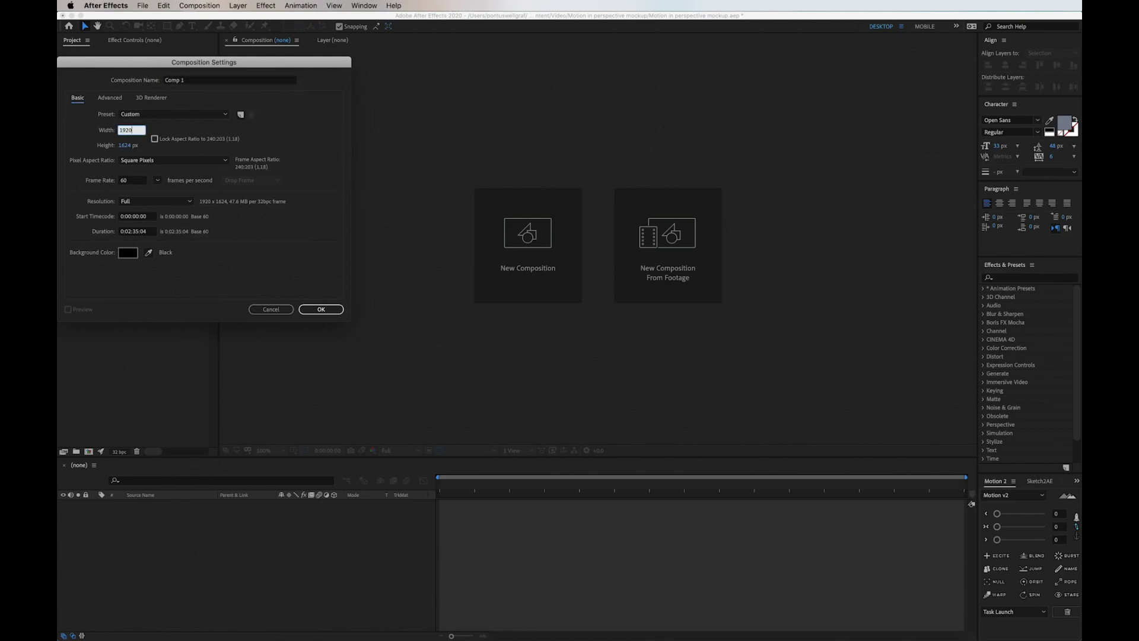
pyautogui.press('Tab')
pyautogui.write('1440')
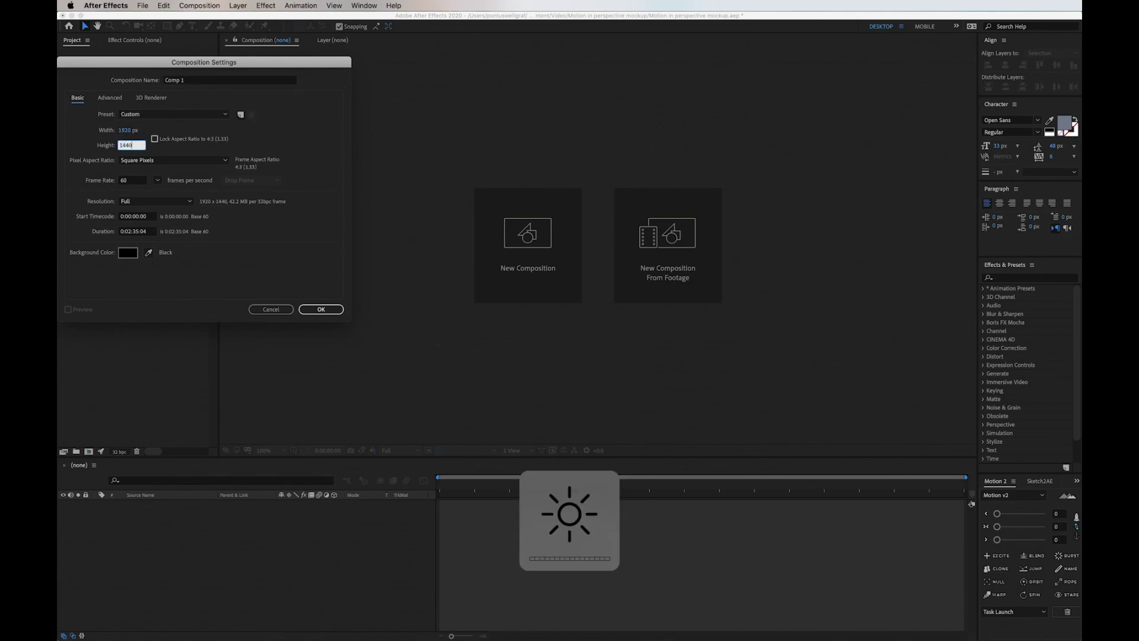
pyautogui.click(119, 81)
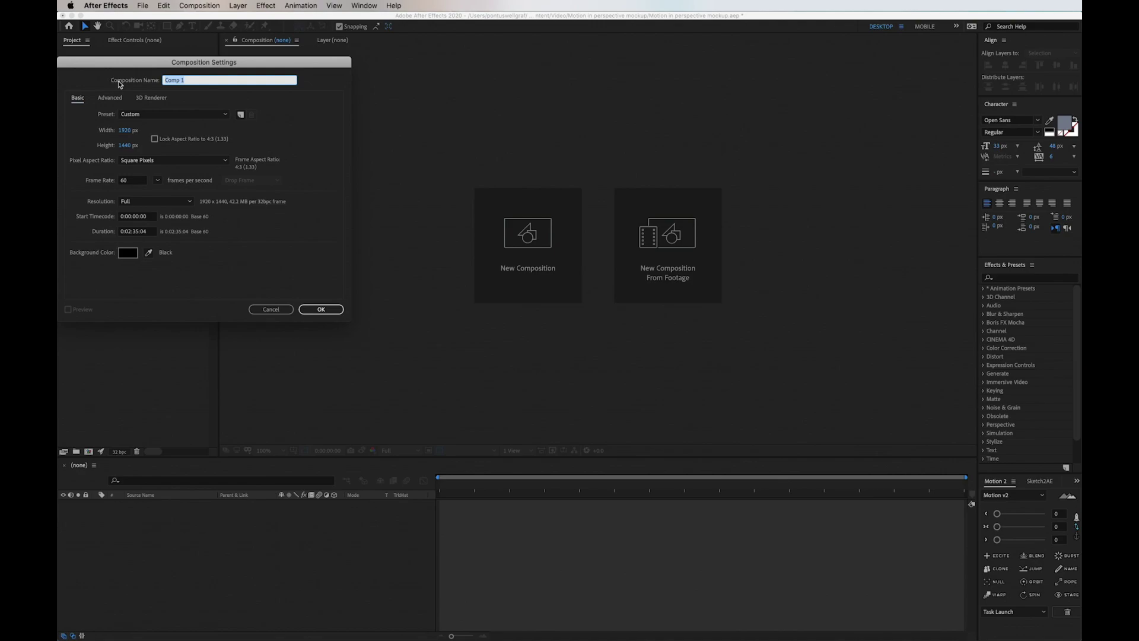
pyautogui.write('1920x1440')
pyautogui.click(140, 235)
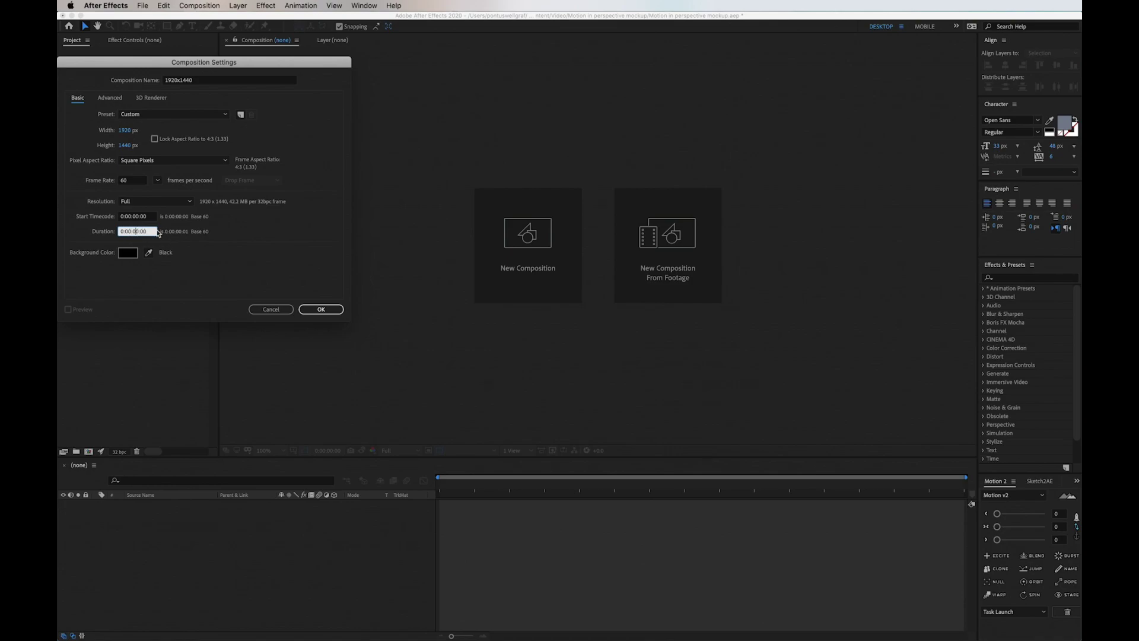
pyautogui.click(320, 308)
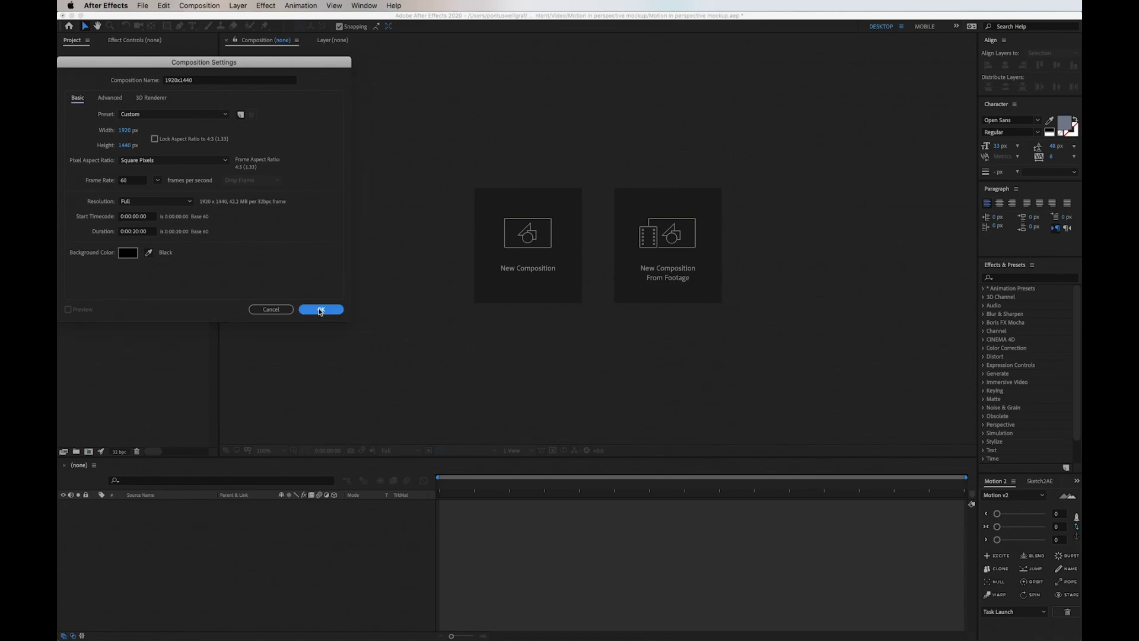
# Step: Move the 1920x1440 comp into _xComps and give it a Green label
pyautogui.moveTo(88, 142)
pyautogui.mouseDown()
pyautogui.moveTo(89, 131)
pyautogui.moveTo(77, 133)
pyautogui.mouseUp()
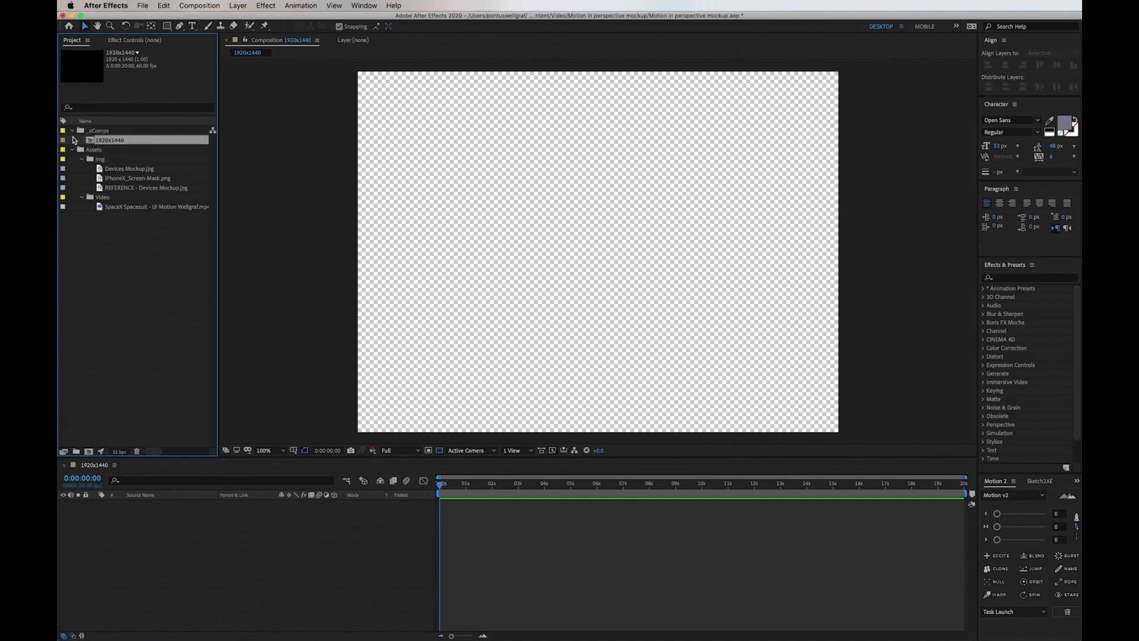
pyautogui.click(64, 141)
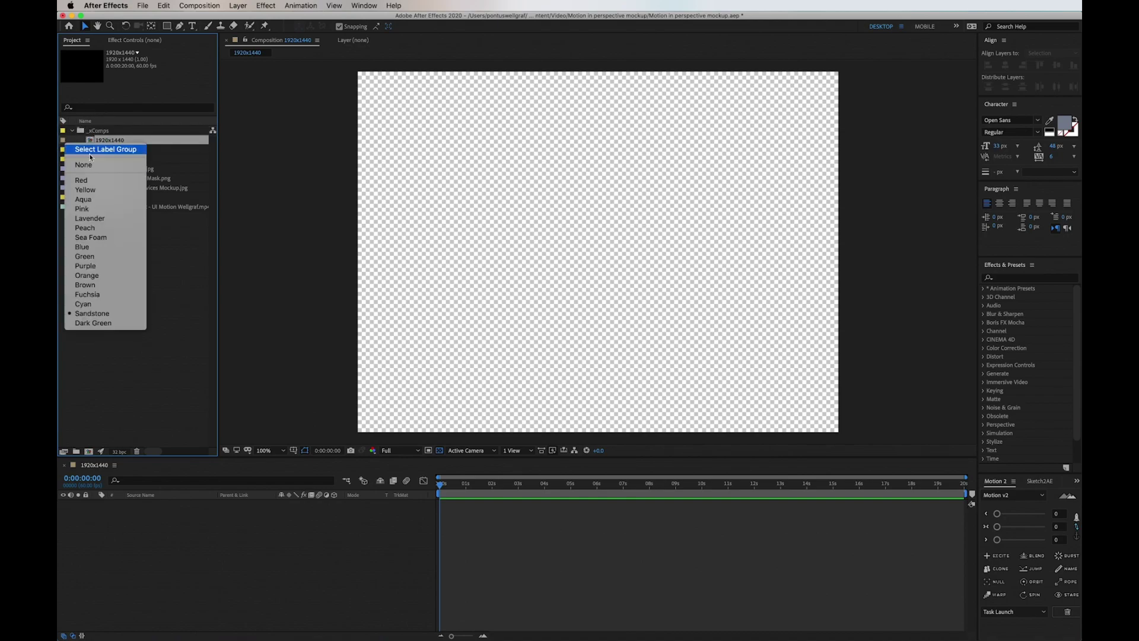
pyautogui.click(100, 258)
# Step: Label the REFERENCE mockup Red and Devices Mockup.jpg Orange
pyautogui.click(130, 189)
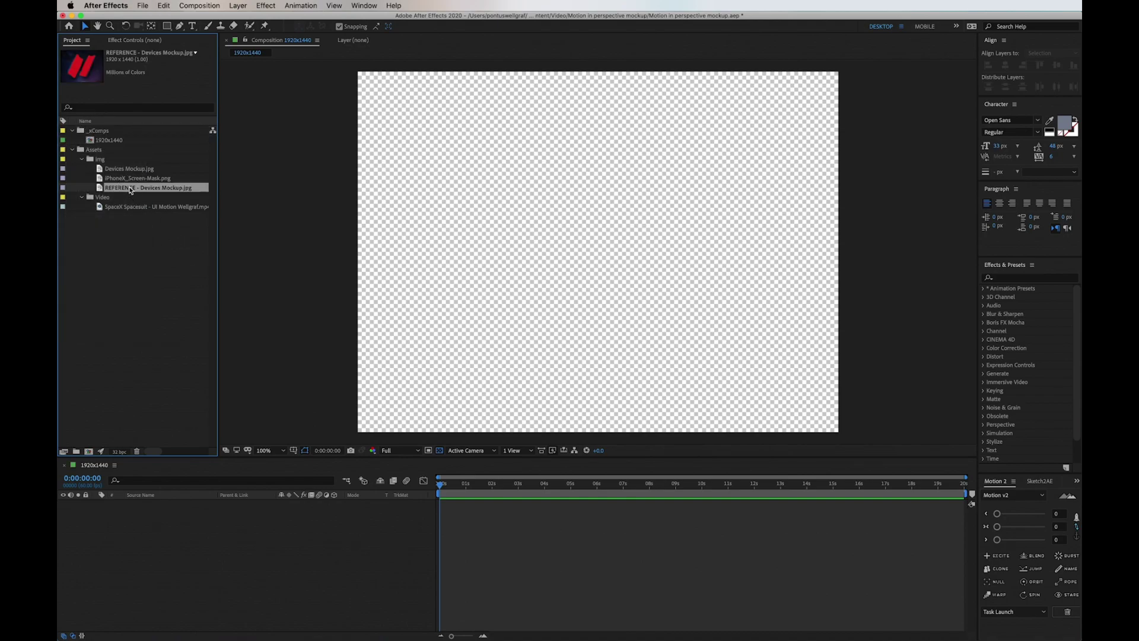
pyautogui.click(64, 189)
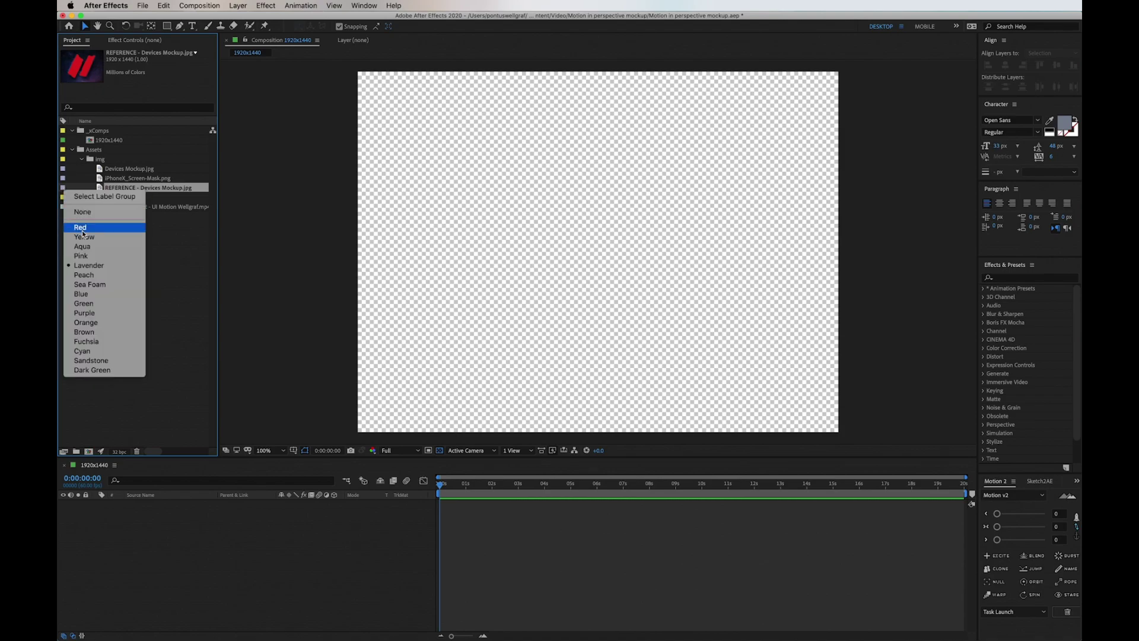
pyautogui.click(133, 189)
pyautogui.click(120, 170)
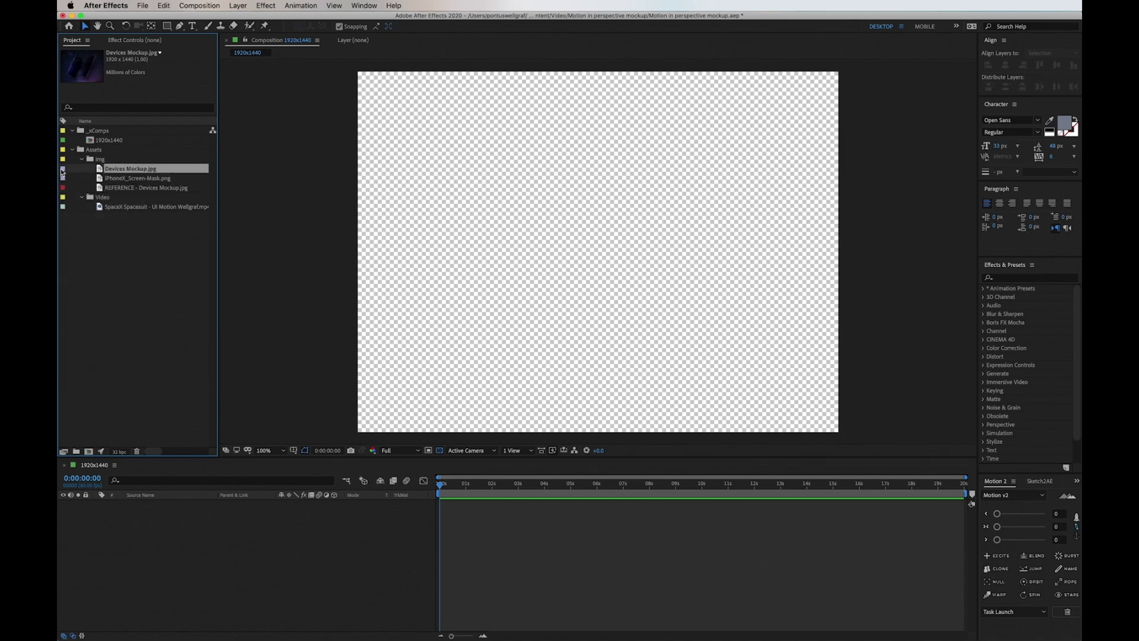
pyautogui.click(63, 172)
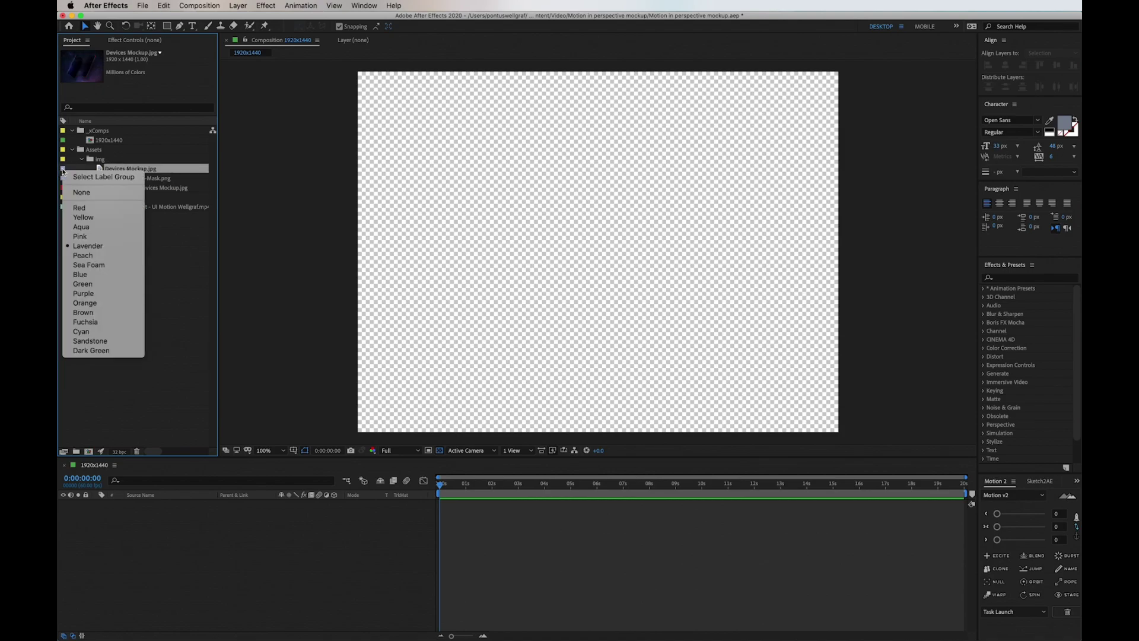
pyautogui.click(104, 303)
pyautogui.click(125, 179)
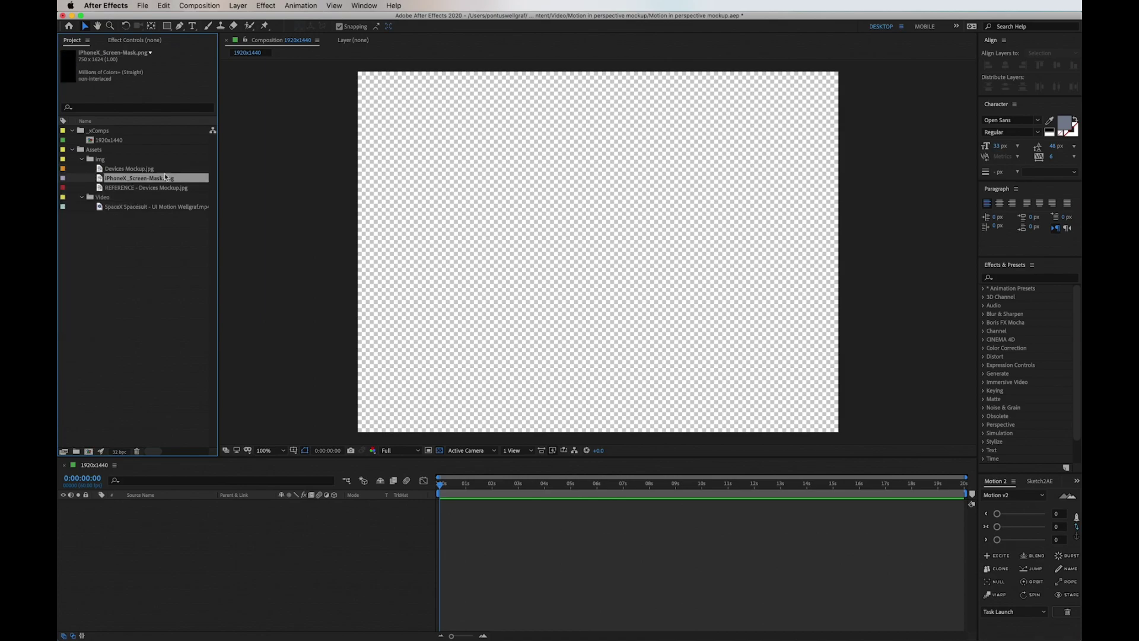
# Step: Layer Devices Mockup.jpg over the REFERENCE mockup in 1920x1440, then build a comp from the SpaceX video
pyautogui.moveTo(145, 187); pyautogui.dragTo(601, 257)
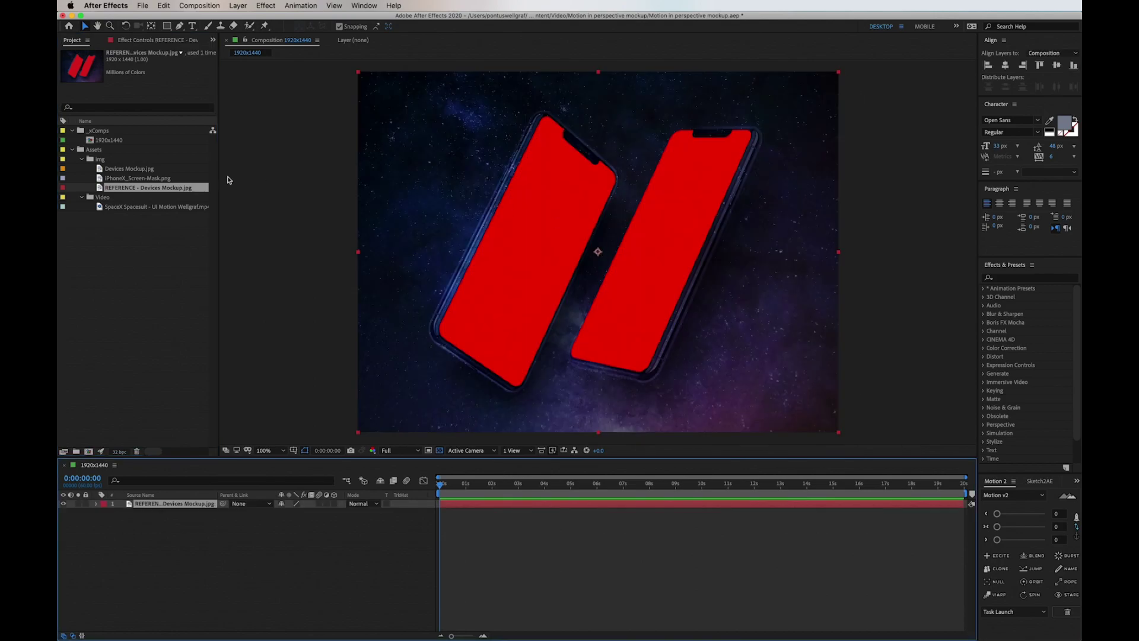
pyautogui.moveTo(163, 172); pyautogui.dragTo(602, 257)
pyautogui.click(137, 179)
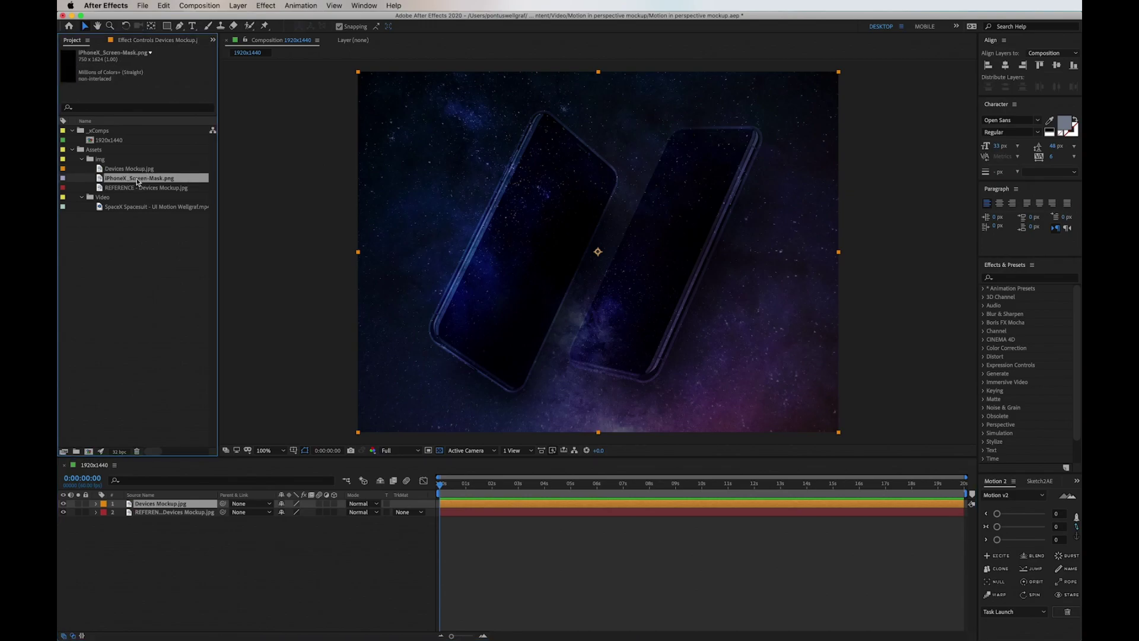
pyautogui.click(131, 207)
pyautogui.moveTo(125, 211); pyautogui.dragTo(89, 452)
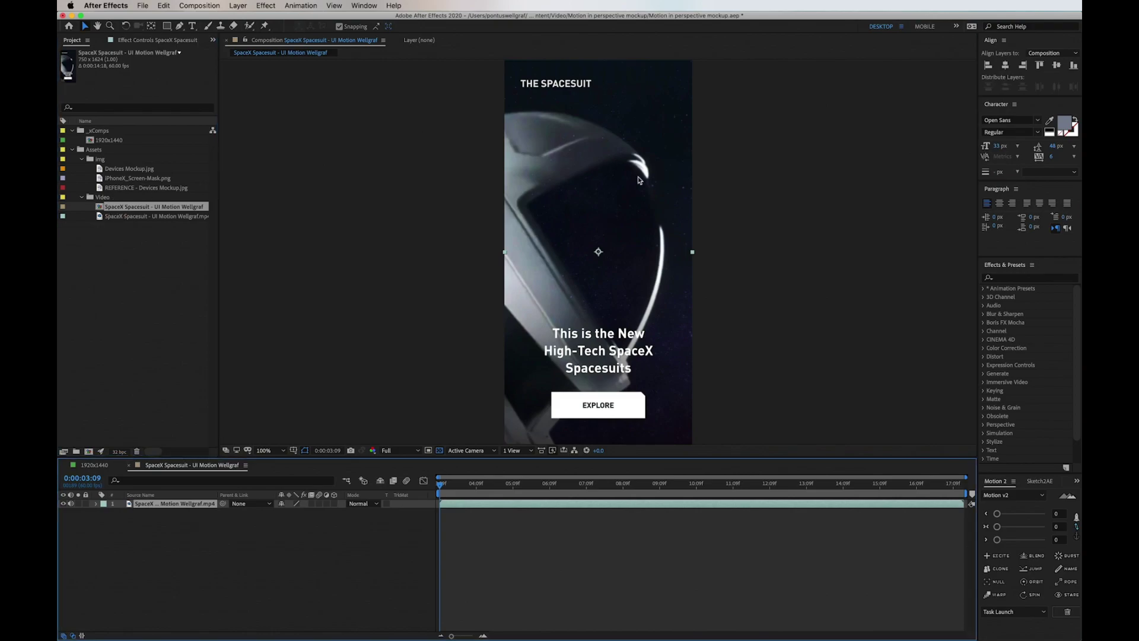
# Step: In the Mobile workspace, place iPhoneX_Screen-Mask.png above the video and set its TrkMat to Alpha Matte
pyautogui.press(',')
pyautogui.press(',')
pyautogui.press('.')
pyautogui.press('.')
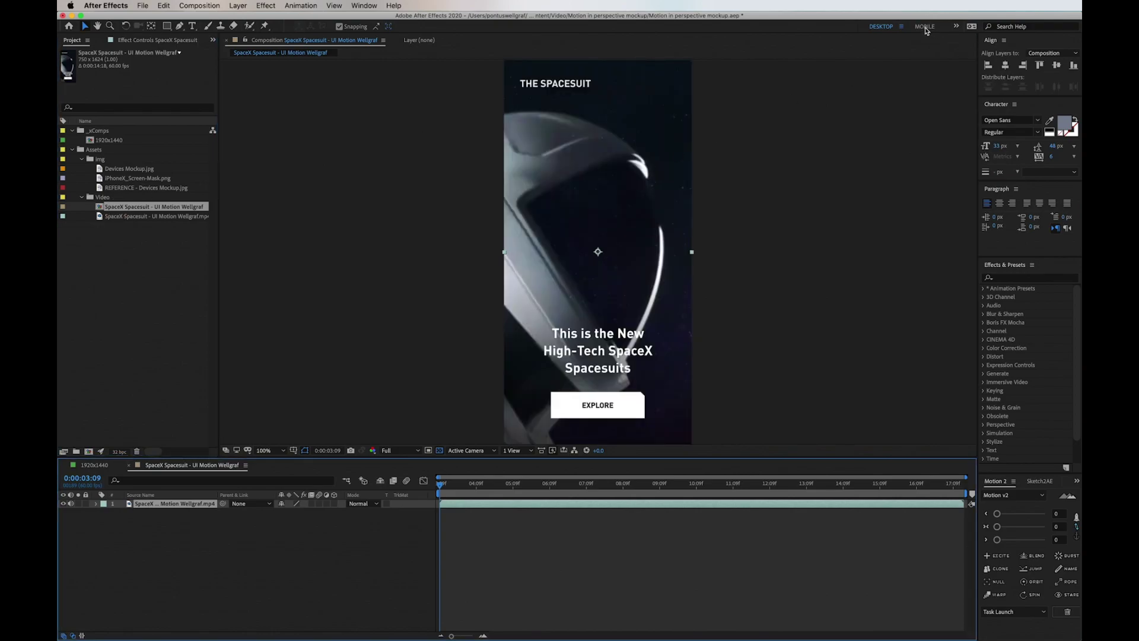
pyautogui.click(925, 26)
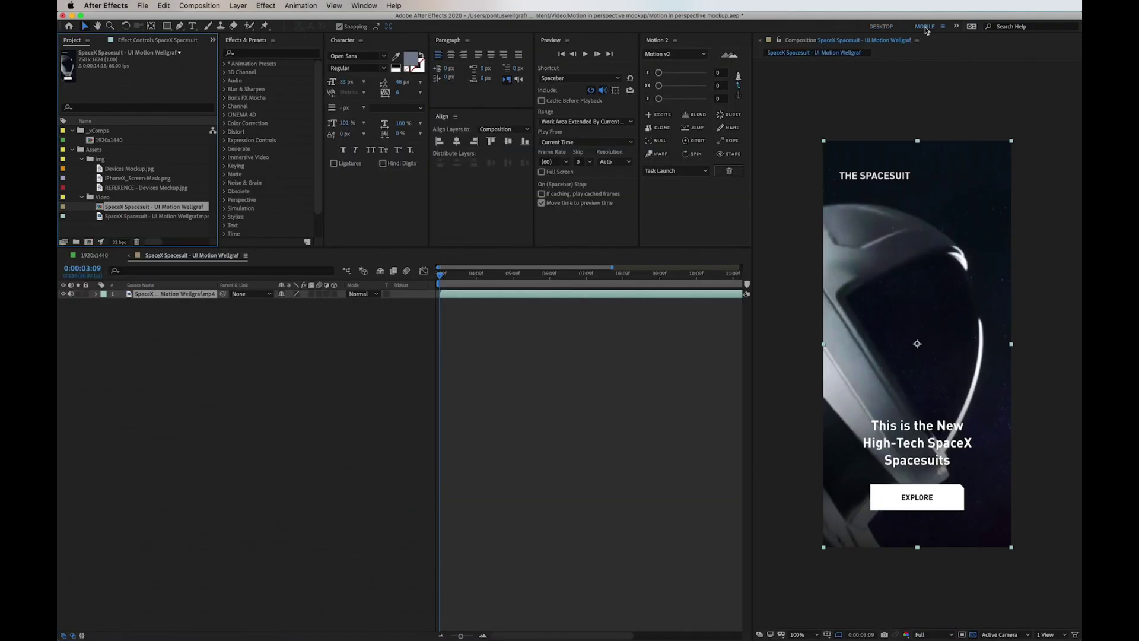
pyautogui.click(149, 180)
pyautogui.moveTo(129, 183); pyautogui.dragTo(915, 342)
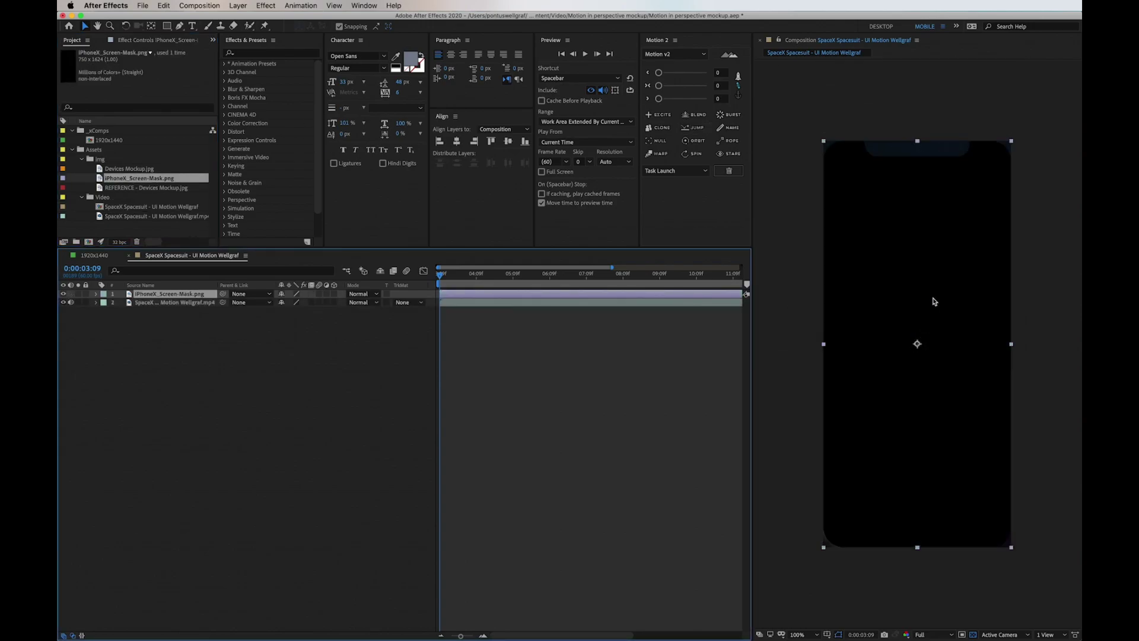
pyautogui.click(402, 302)
pyautogui.click(413, 330)
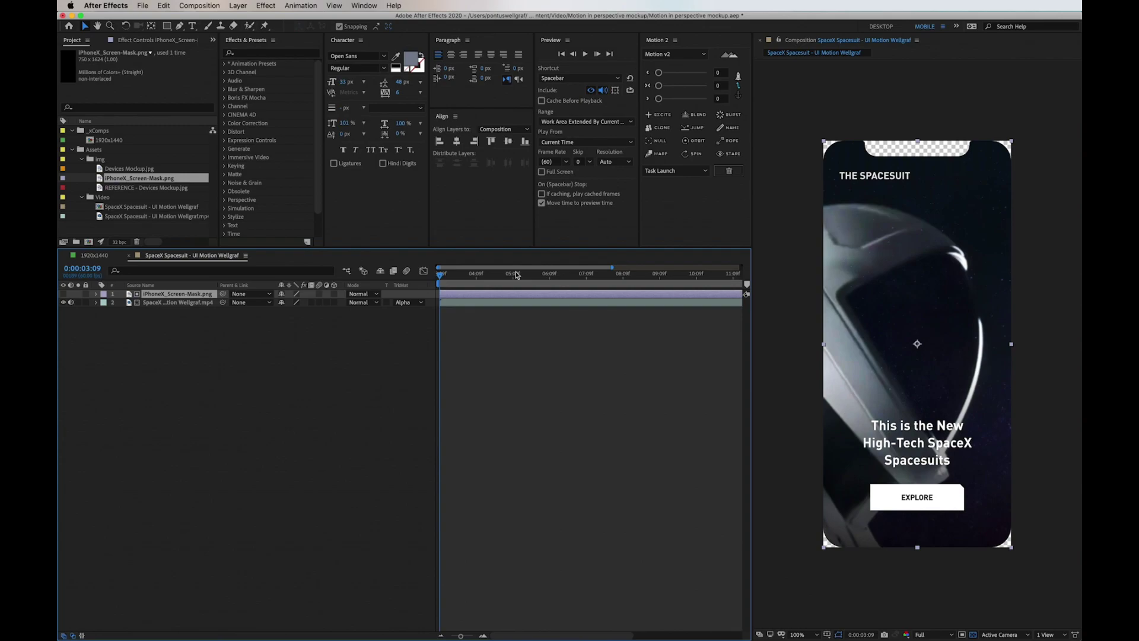
# Step: Back in the Desktop workspace, add the spacesuit comp to 1920x1440 and rename it 'UI Motion'
pyautogui.click(98, 256)
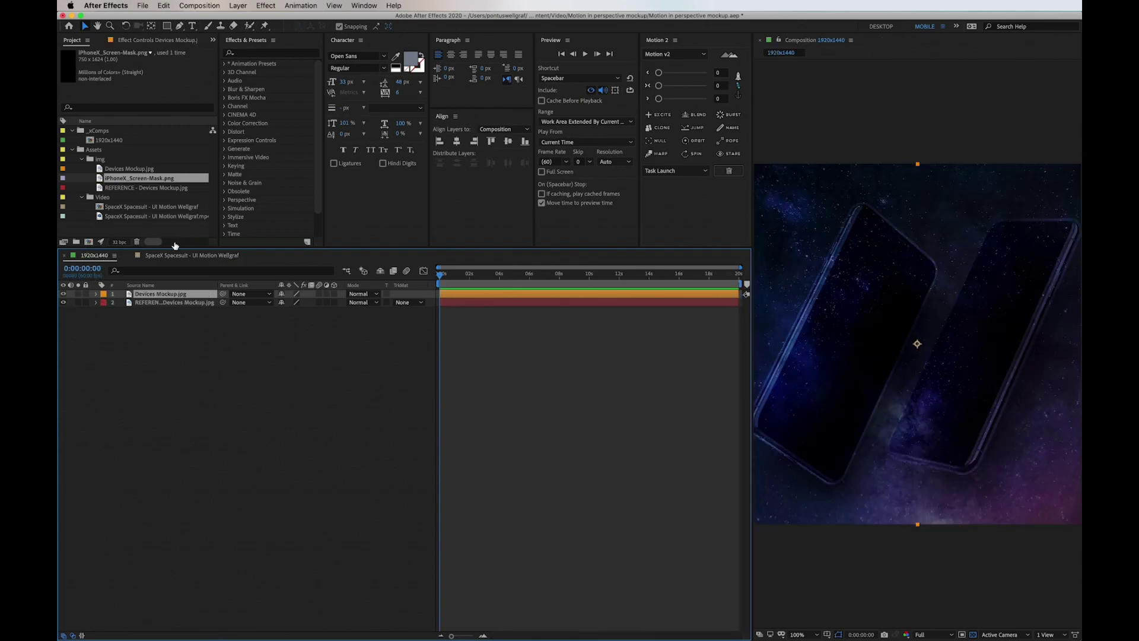
pyautogui.click(861, 70)
pyautogui.click(881, 27)
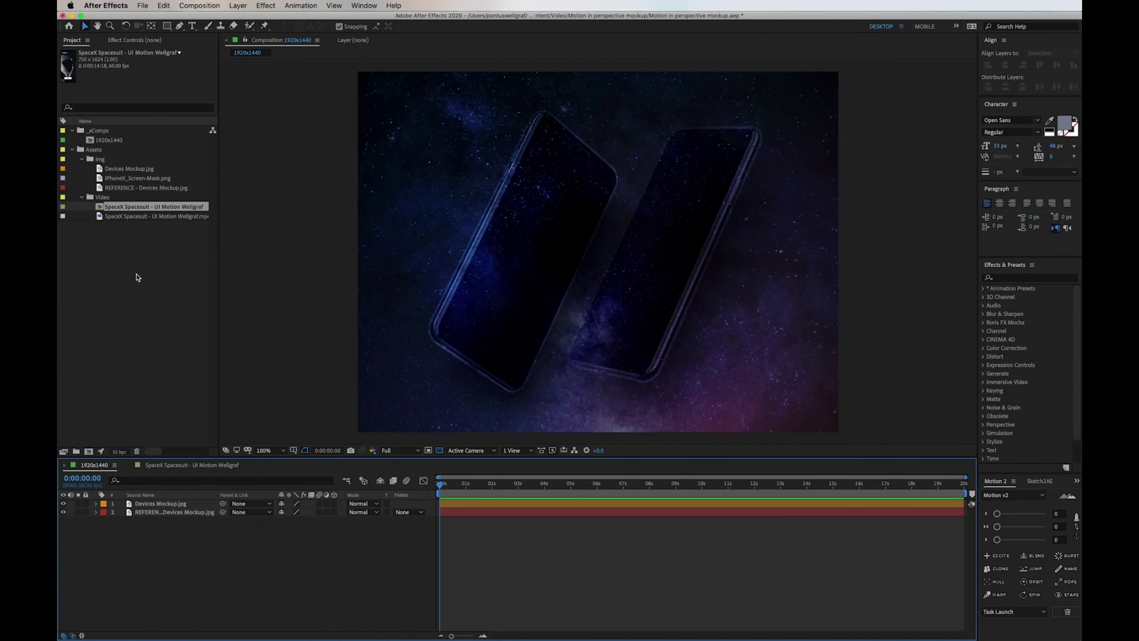
pyautogui.moveTo(116, 208); pyautogui.dragTo(529, 253)
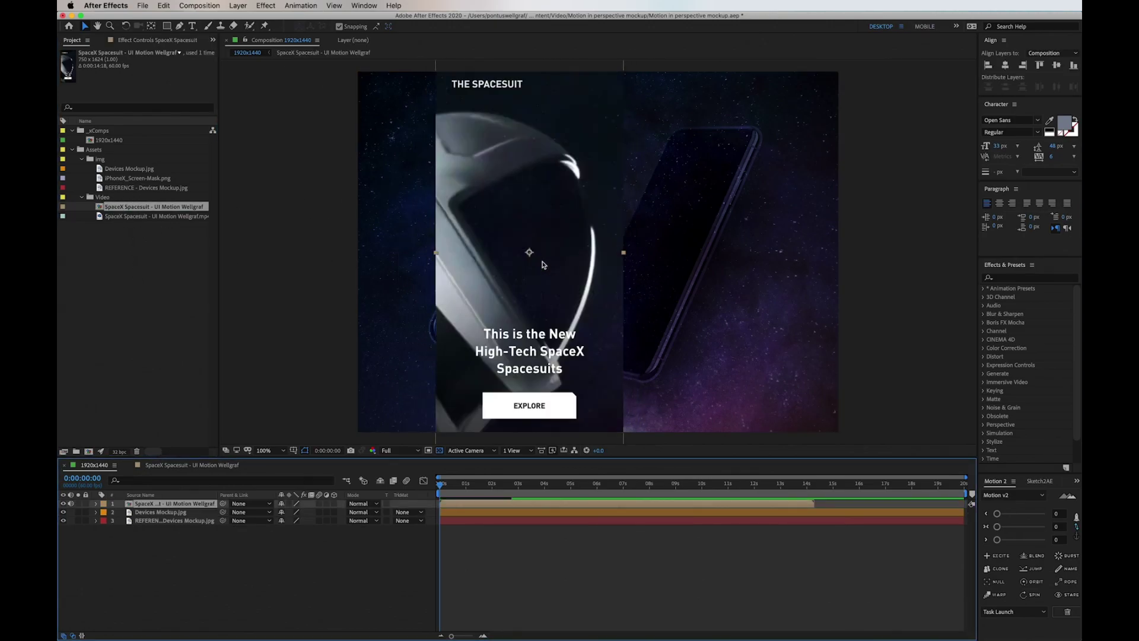
pyautogui.press('Return')
pyautogui.click(157, 210)
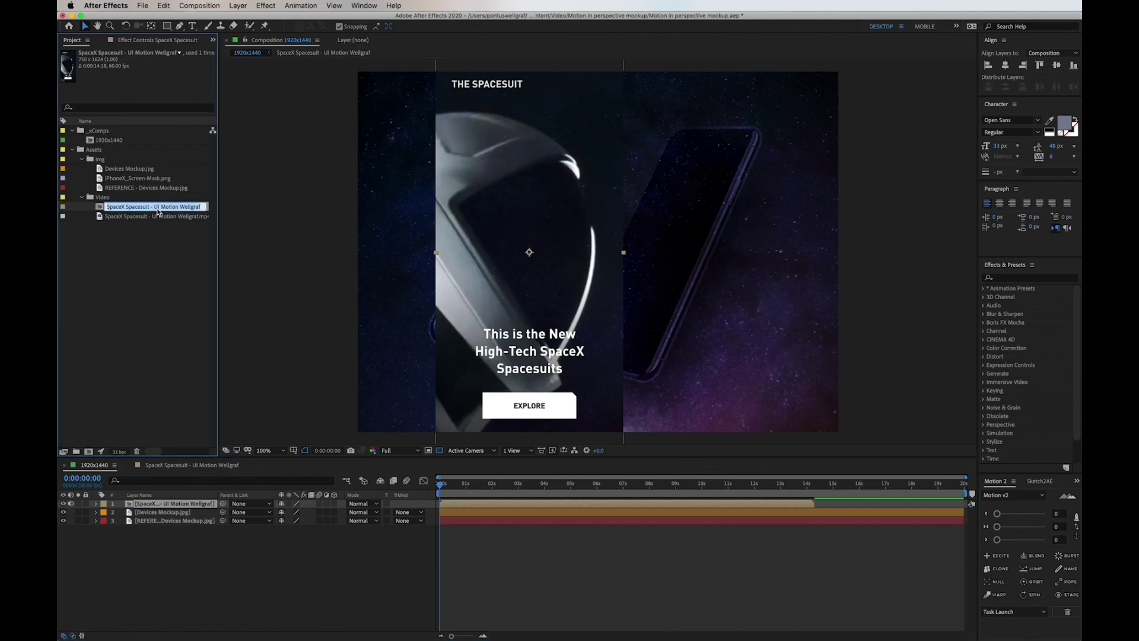
pyautogui.press('Return')
pyautogui.write('UI Motion')
pyautogui.press('Return')
# Step: Set the UI Motion layer's Scale to 50% and zoom to 200% on the left phone
pyautogui.click(532, 246)
pyautogui.press('s')
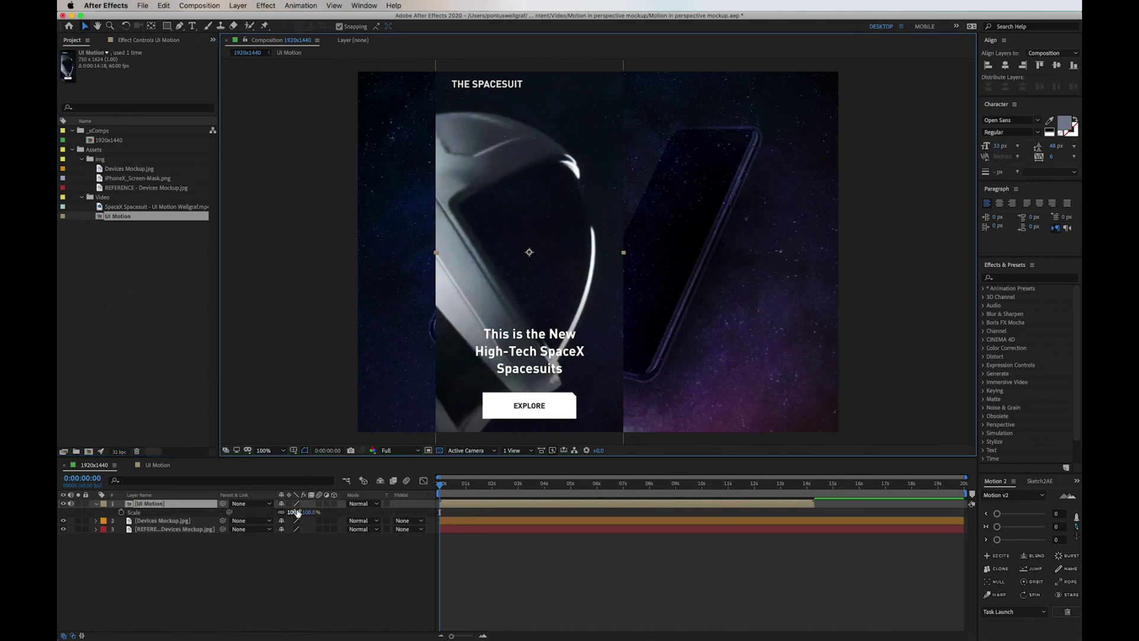
pyautogui.click(294, 512)
pyautogui.write('90')
pyautogui.press('Return')
pyautogui.write('50')
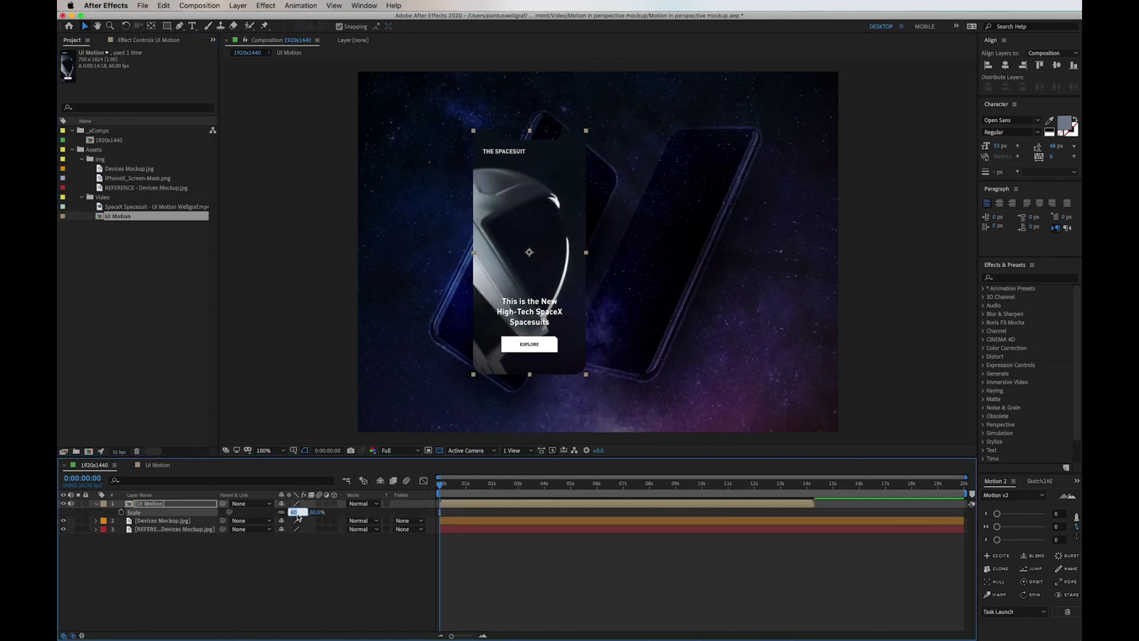
pyautogui.press('Return')
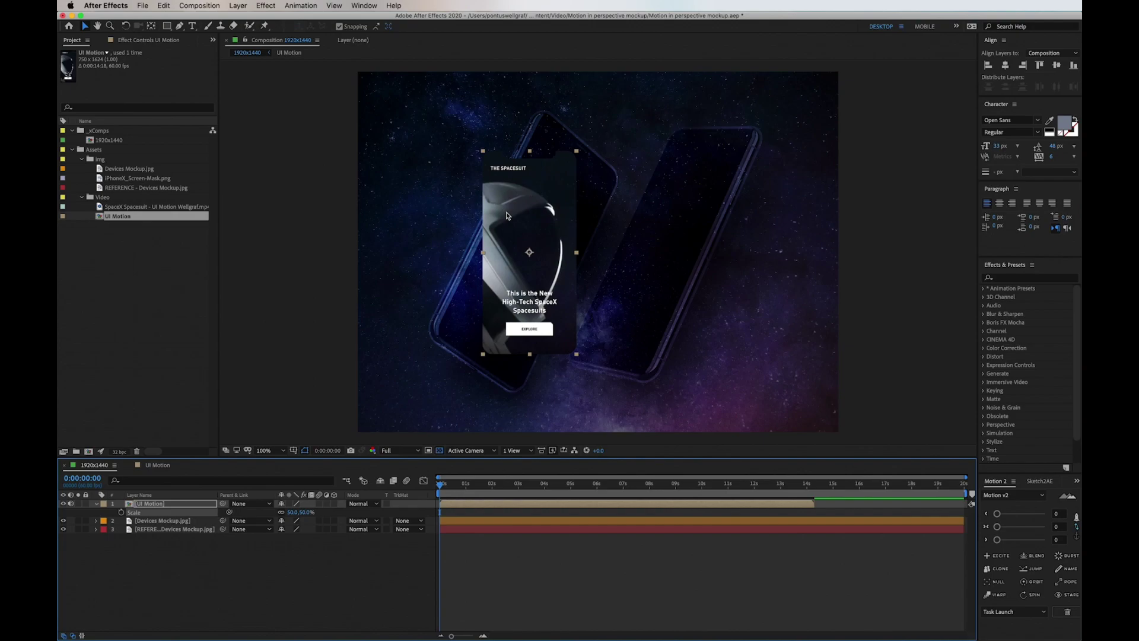
pyautogui.press('.')
pyautogui.moveTo(521, 212); pyautogui.dragTo(512, 262)
# Step: Apply Corner Pin to UI Motion and drag its four corners onto the left phone screen
pyautogui.press('v')
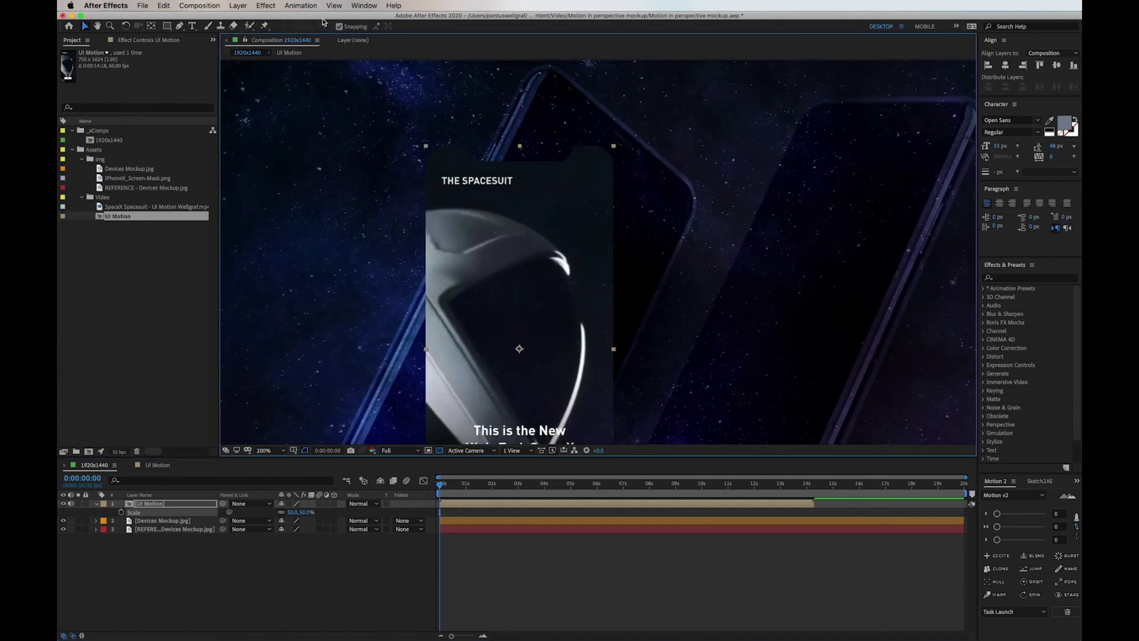
pyautogui.click(266, 6)
pyautogui.moveTo(285, 119)
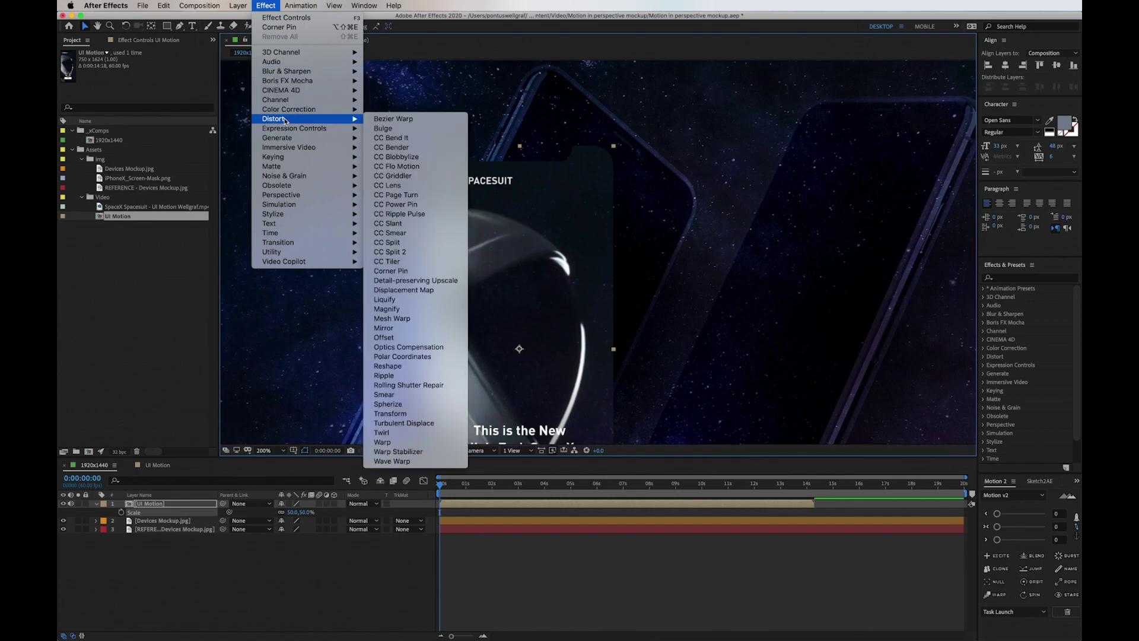
pyautogui.click(392, 271)
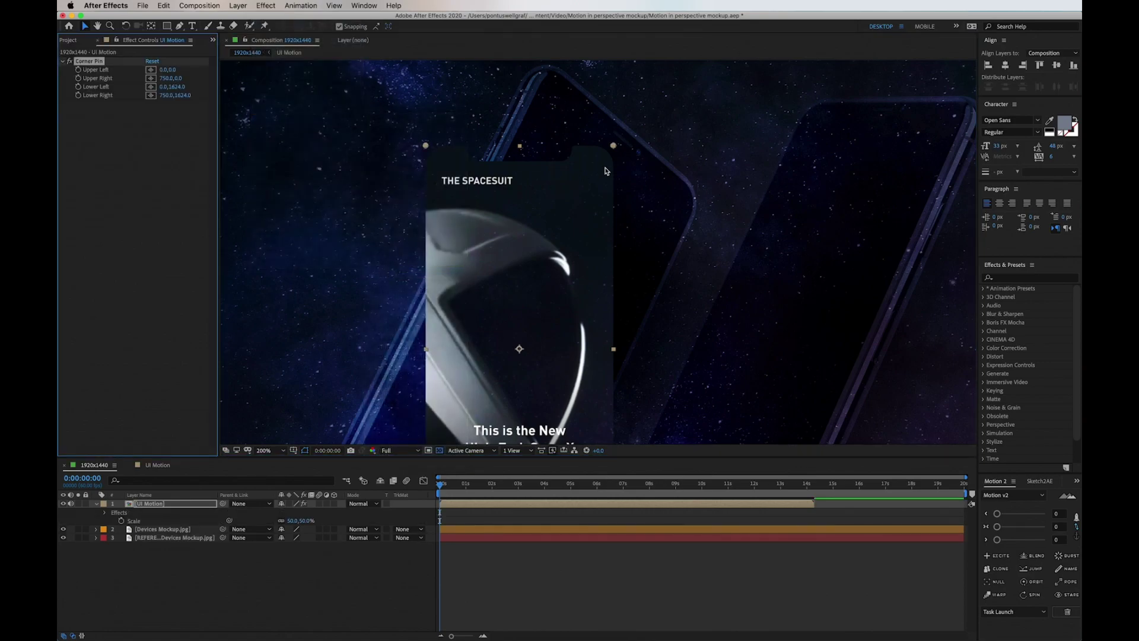
pyautogui.moveTo(616, 147); pyautogui.dragTo(692, 196)
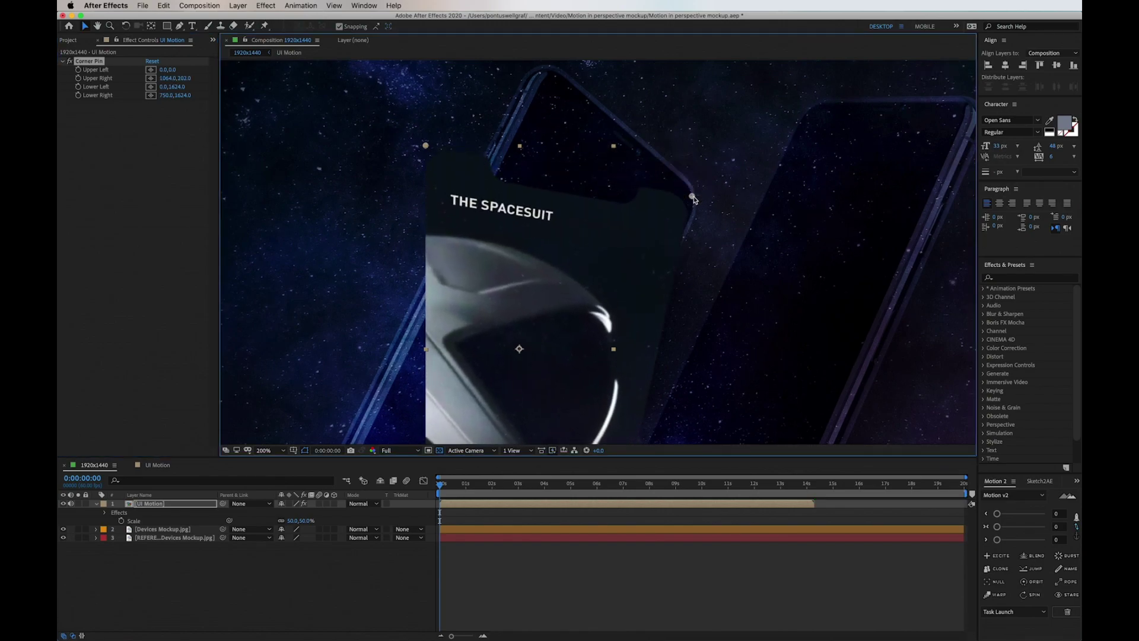
pyautogui.moveTo(427, 146); pyautogui.dragTo(544, 69)
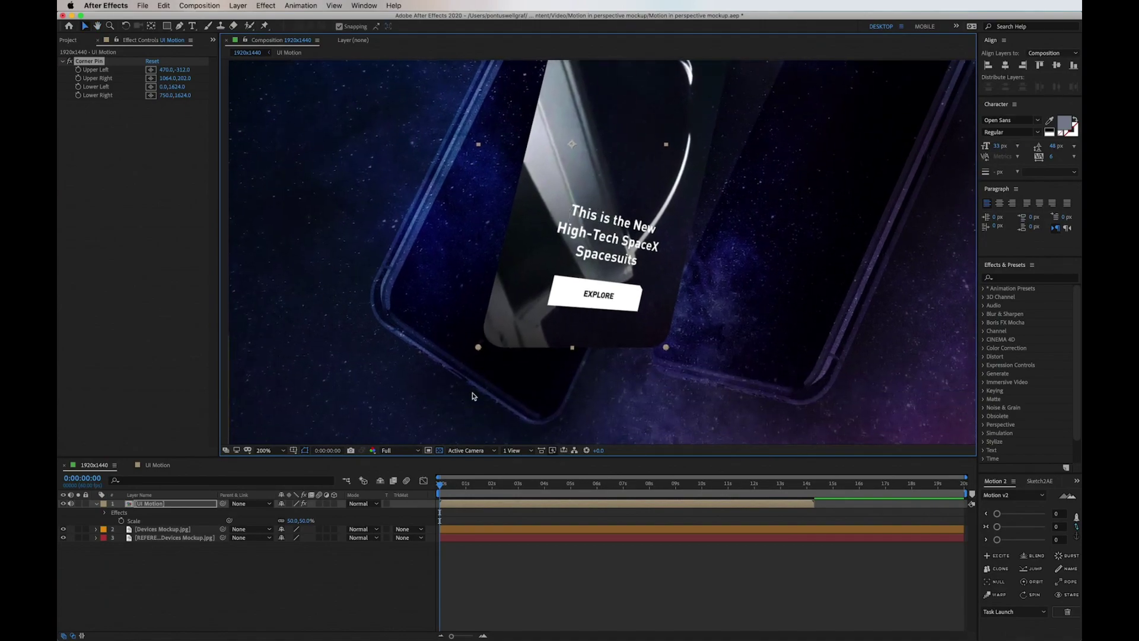
pyautogui.moveTo(478, 349); pyautogui.dragTo(372, 317)
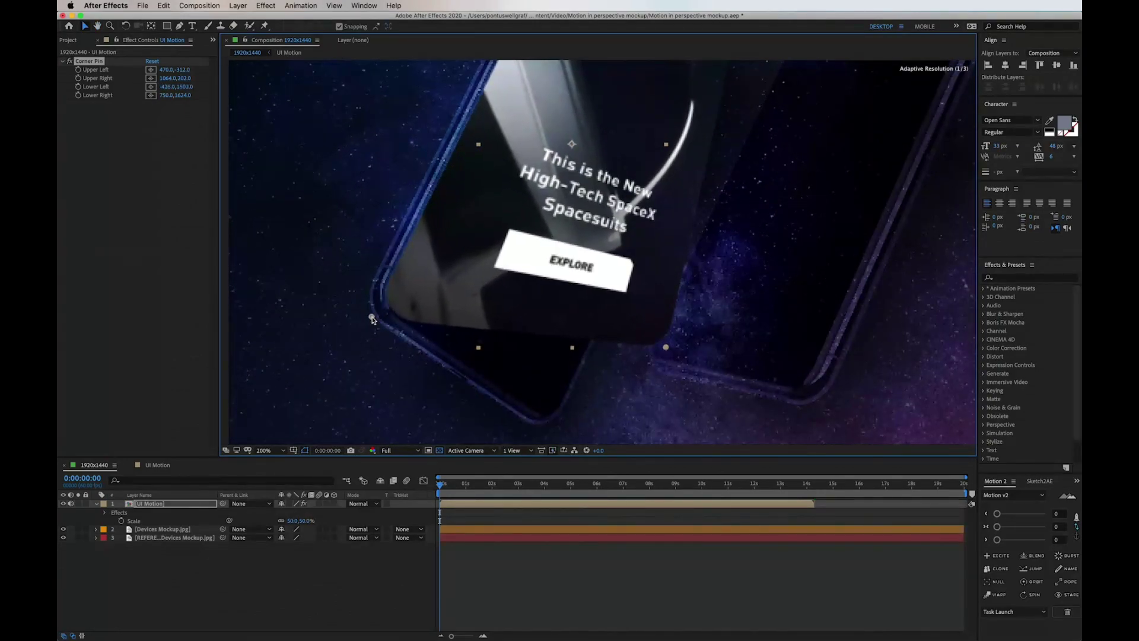
pyautogui.moveTo(665, 348); pyautogui.dragTo(553, 418)
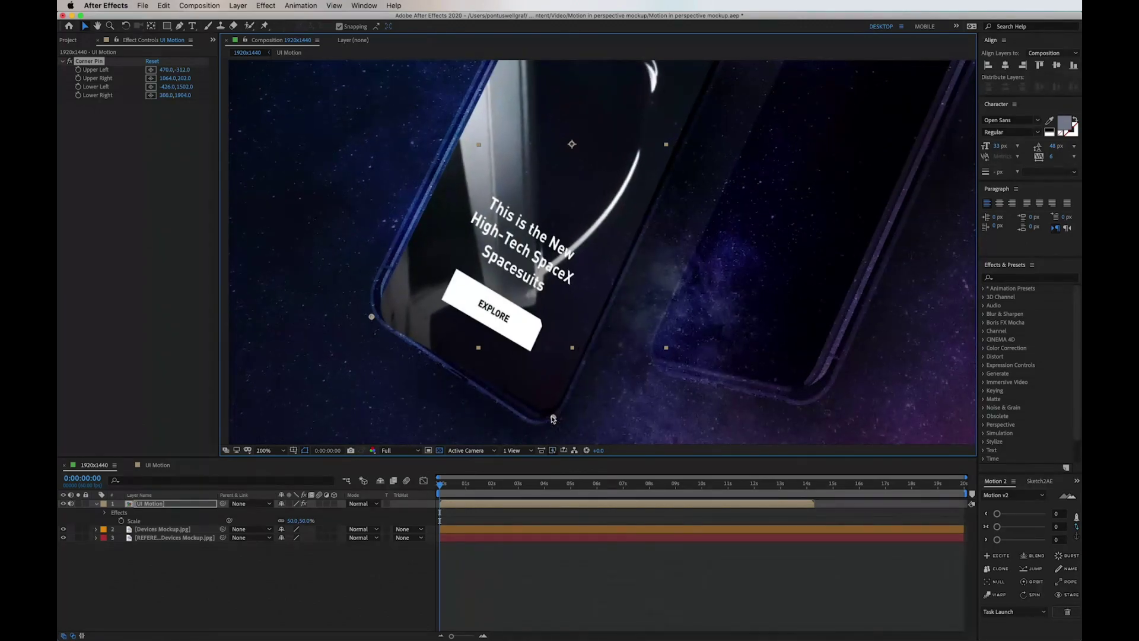
# Step: Hide Devices Mockup and refine the corner pins against the red reference screen
pyautogui.click(63, 529)
pyautogui.moveTo(615, 230); pyautogui.dragTo(589, 331)
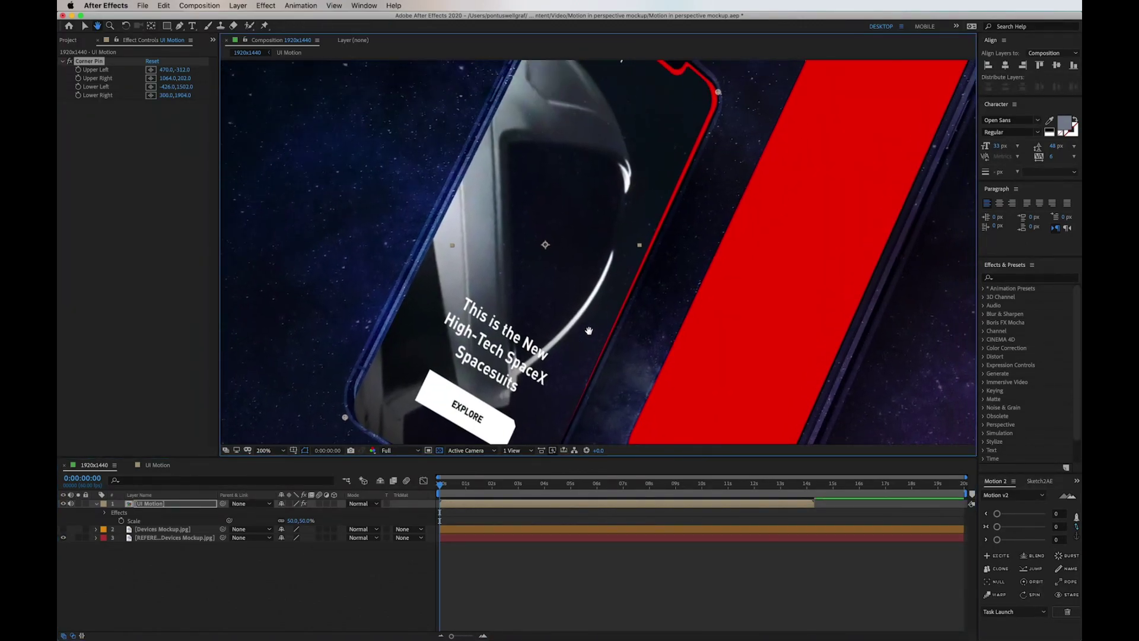
pyautogui.moveTo(669, 156); pyautogui.dragTo(641, 279)
pyautogui.moveTo(684, 216); pyautogui.dragTo(696, 216)
pyautogui.moveTo(540, 88); pyautogui.dragTo(547, 89)
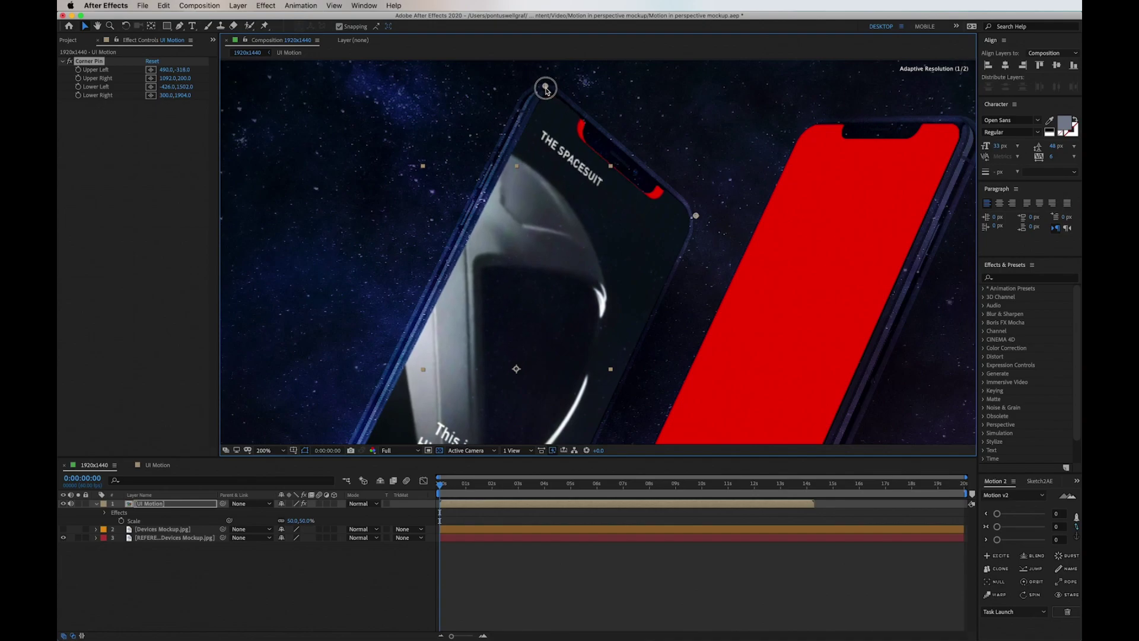
pyautogui.scroll(-5, 356, 320)
pyautogui.moveTo(335, 324); pyautogui.dragTo(359, 297)
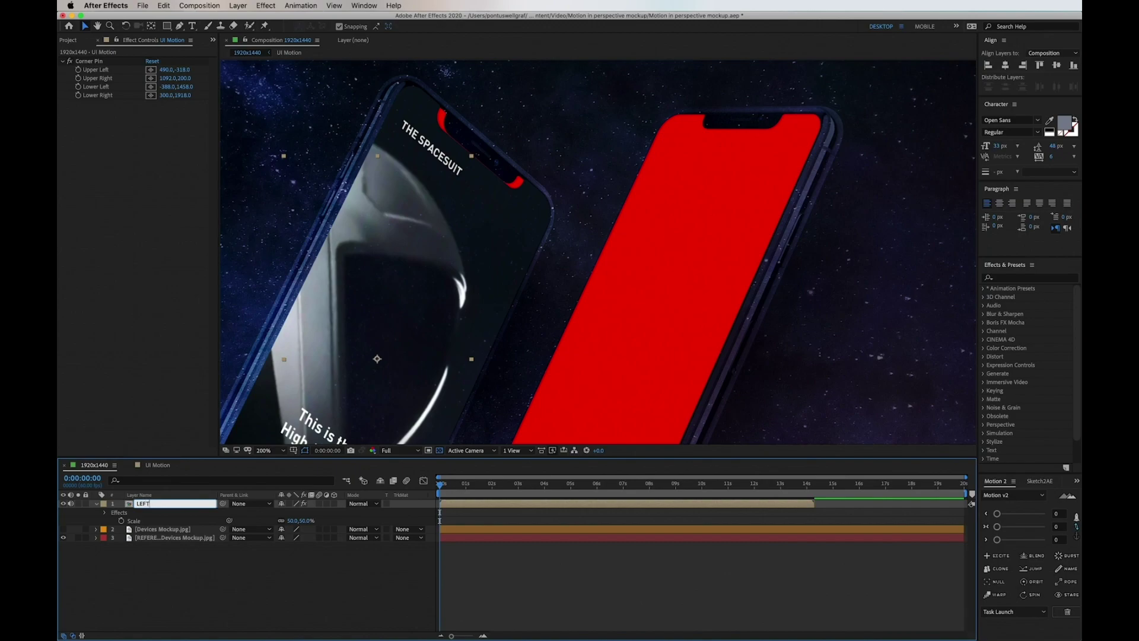
# Step: Duplicate the fitted layer, label the layers purple and green, and reset one copy's Corner Pin
pyautogui.hotkey('ctrl', 'd')
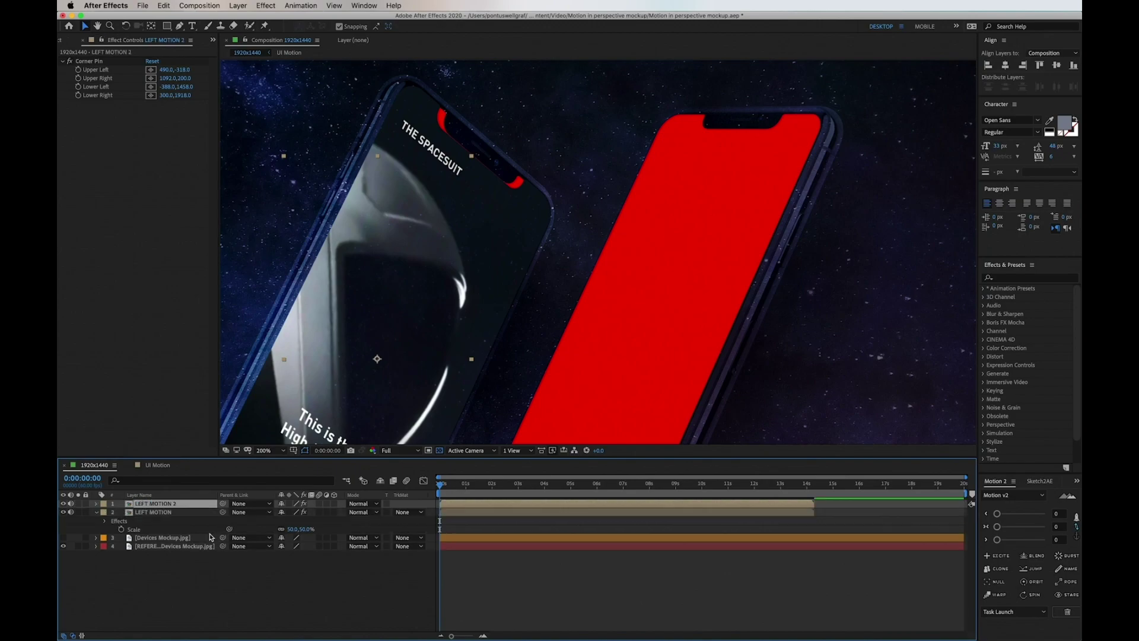
pyautogui.click(104, 504)
pyautogui.click(140, 563)
pyautogui.click(153, 512)
pyautogui.click(153, 61)
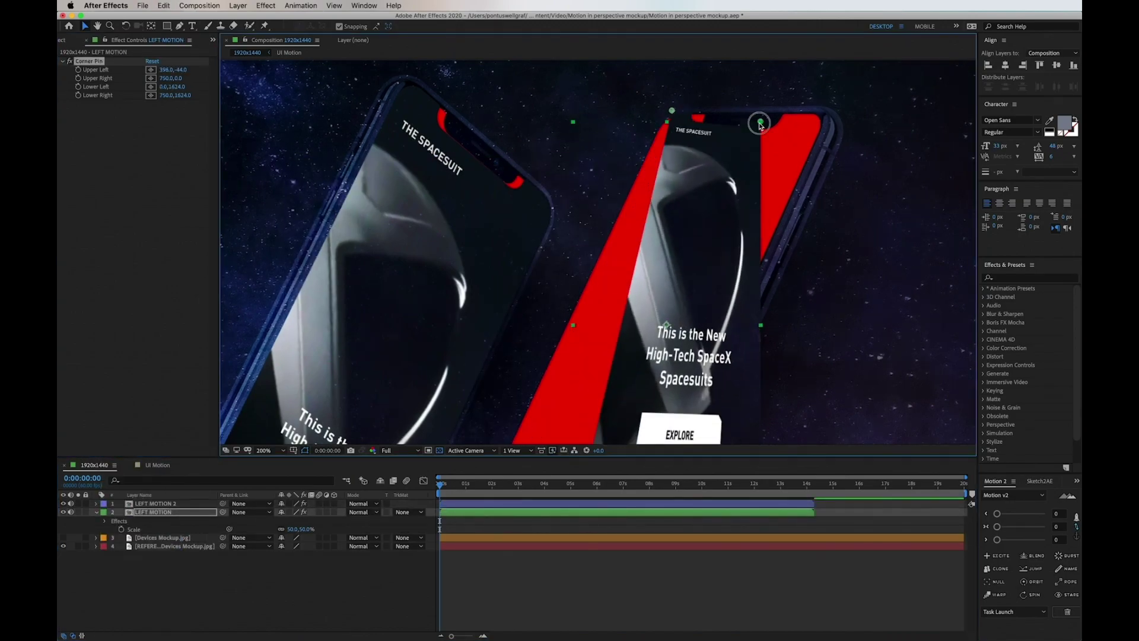
pyautogui.scroll(-3, 442, 399)
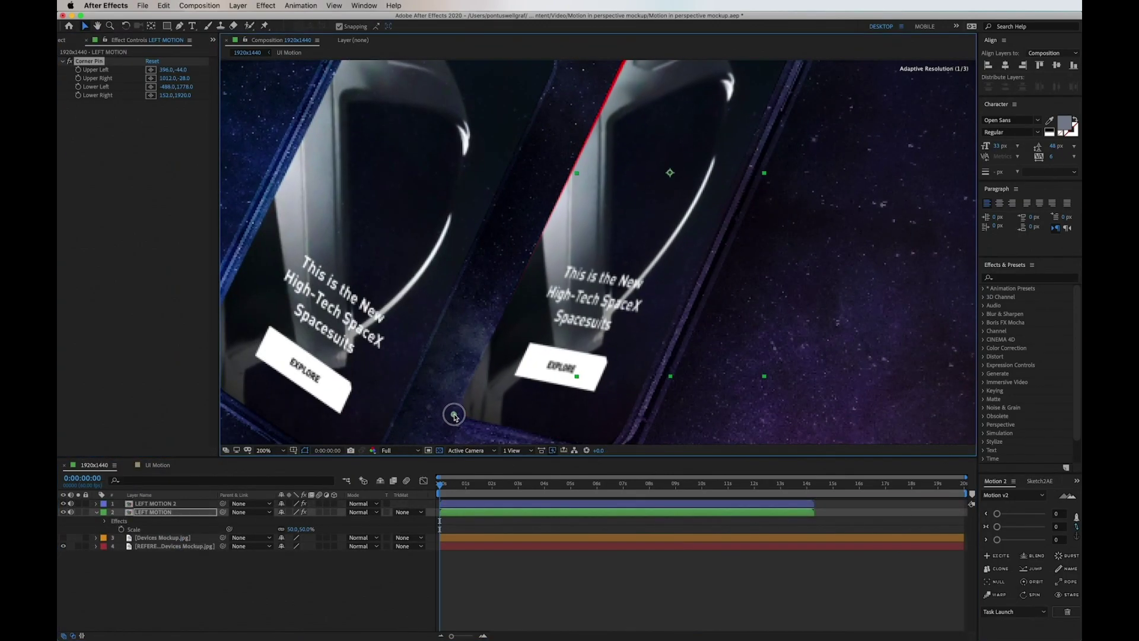
pyautogui.scroll(5, 454, 414)
# Step: Drag the duplicate's corner pins onto the right phone's screen corners
pyautogui.moveTo(636, 173); pyautogui.dragTo(791, 178)
pyautogui.scroll(-5, 760, 209)
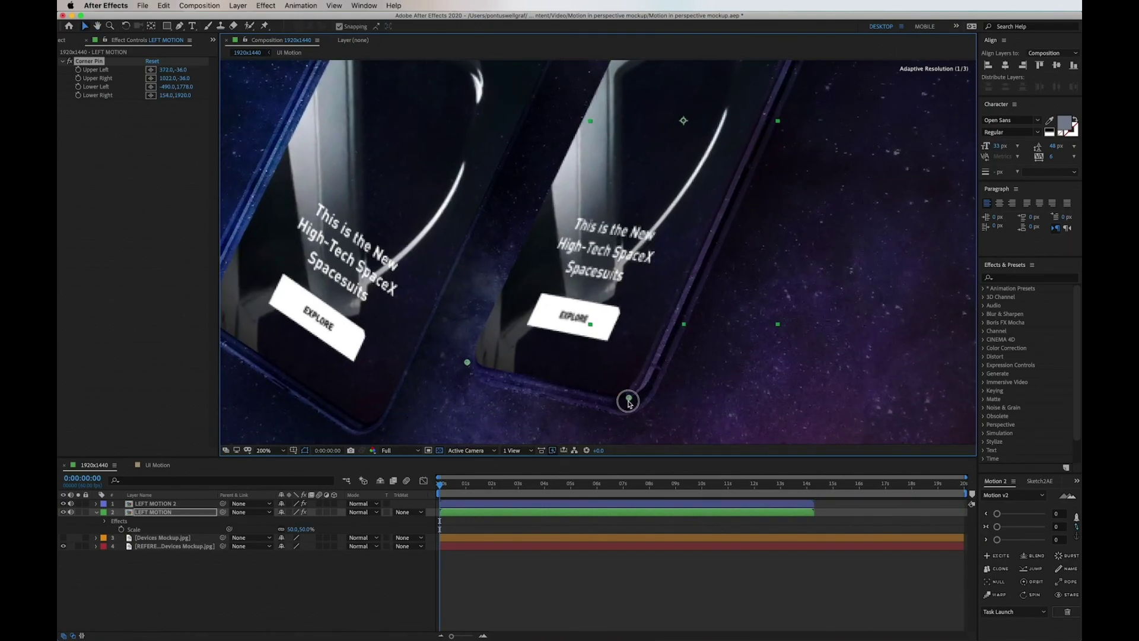
pyautogui.moveTo(629, 402); pyautogui.dragTo(629, 405)
pyautogui.scroll(5, 629, 404)
pyautogui.moveTo(645, 123); pyautogui.dragTo(642, 120)
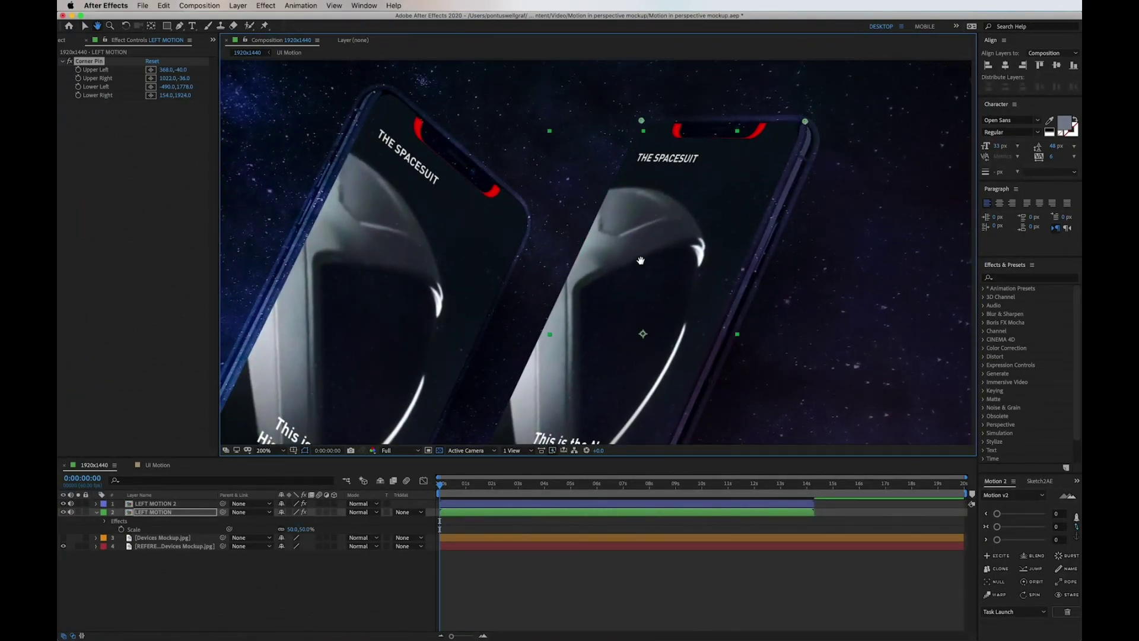
pyautogui.scroll(-5, 640, 261)
pyautogui.scroll(5, 629, 357)
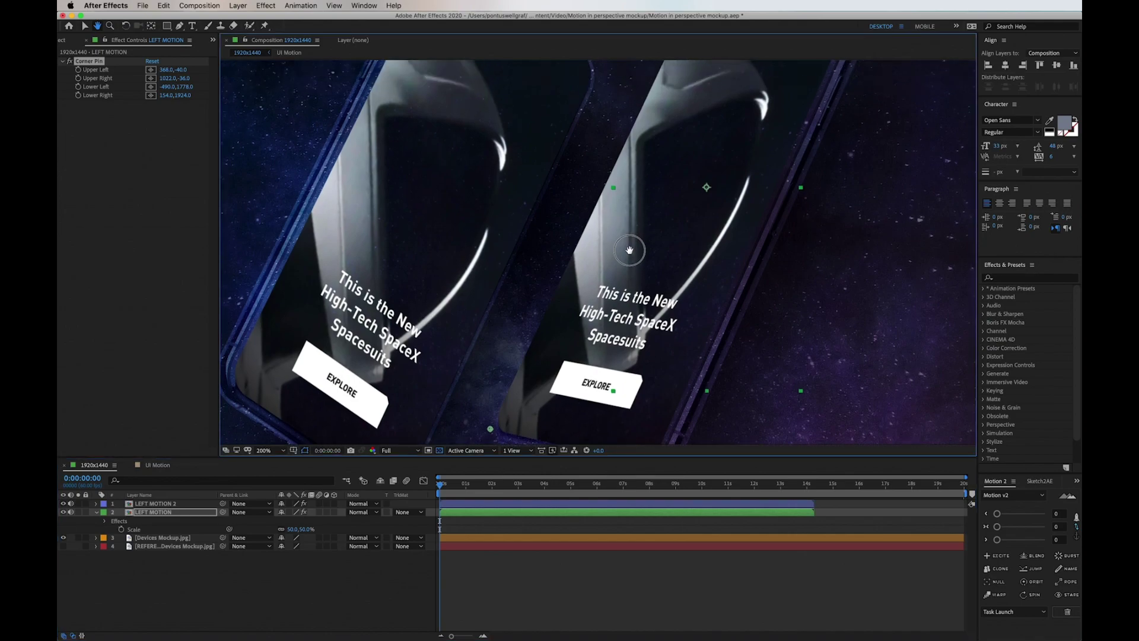
pyautogui.click(724, 301)
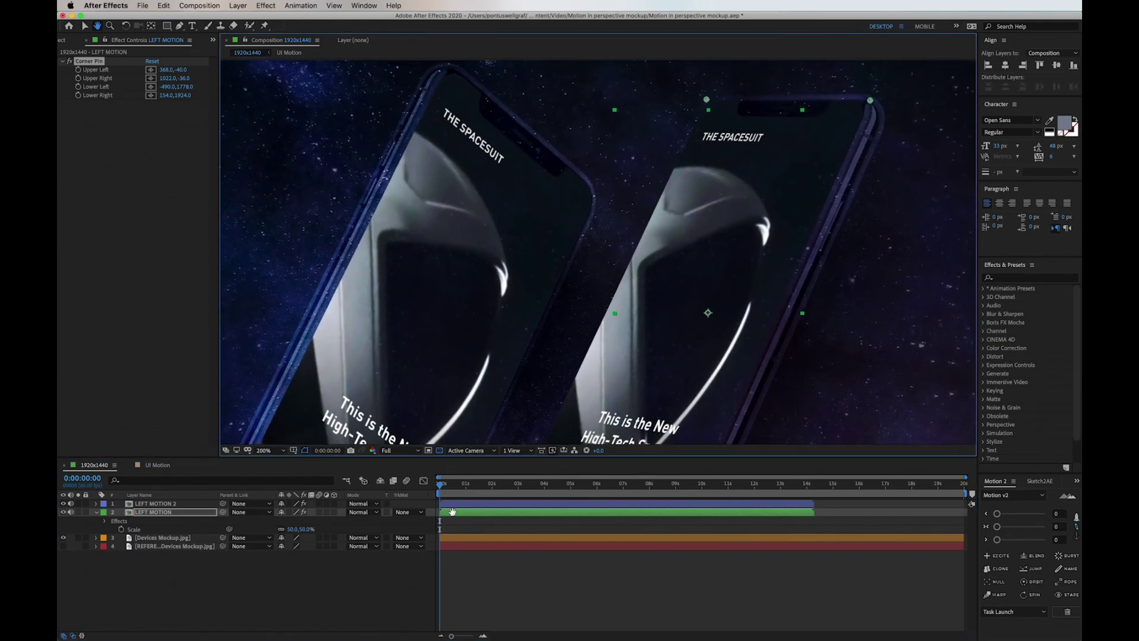
# Step: Scrub the timeline to check the UI motion fit on both phones
pyautogui.moveTo(444, 489); pyautogui.dragTo(700, 486)
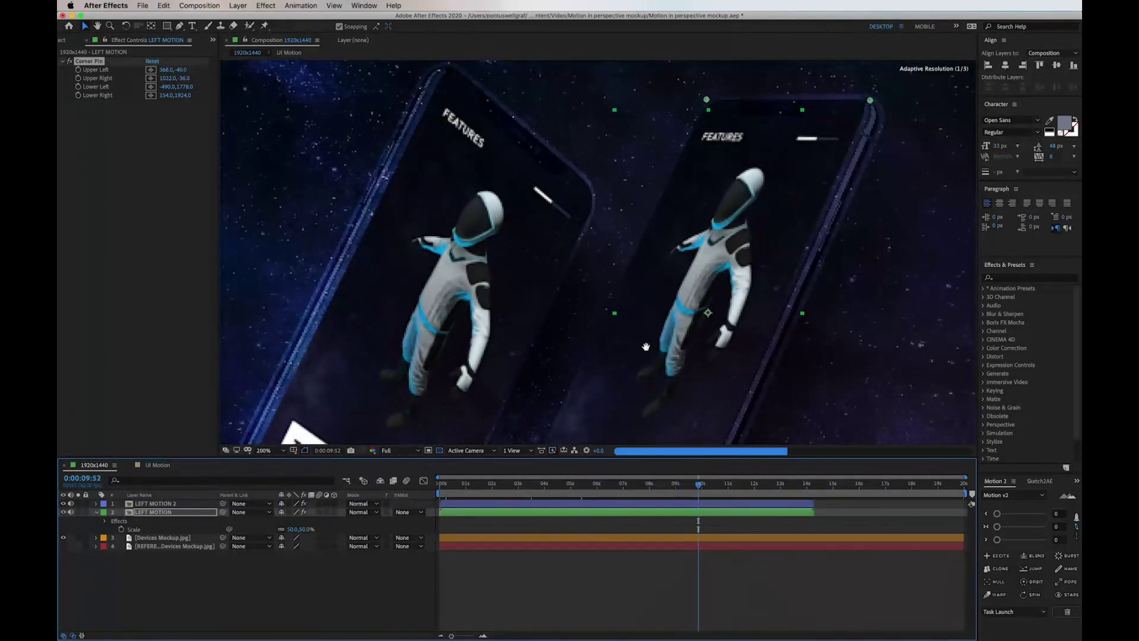
pyautogui.moveTo(564, 273); pyautogui.dragTo(565, 267)
pyautogui.scroll(-5, 565, 267)
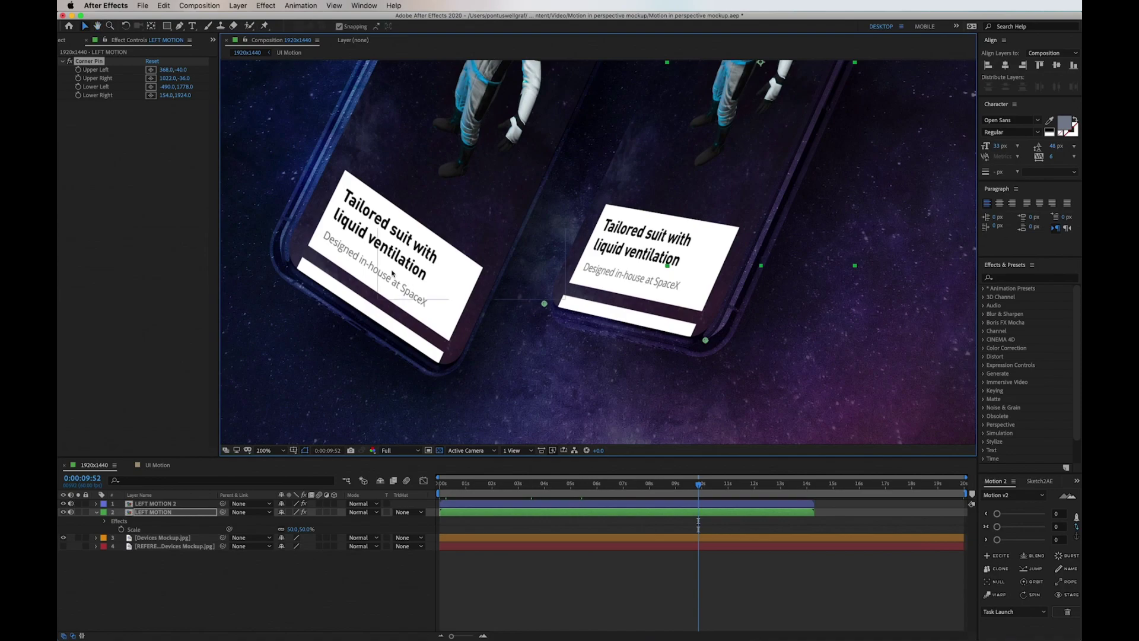
# Step: Preview both phones, then split LEFT MOTION at the playhead and freeze the split-off part
pyautogui.click(444, 490)
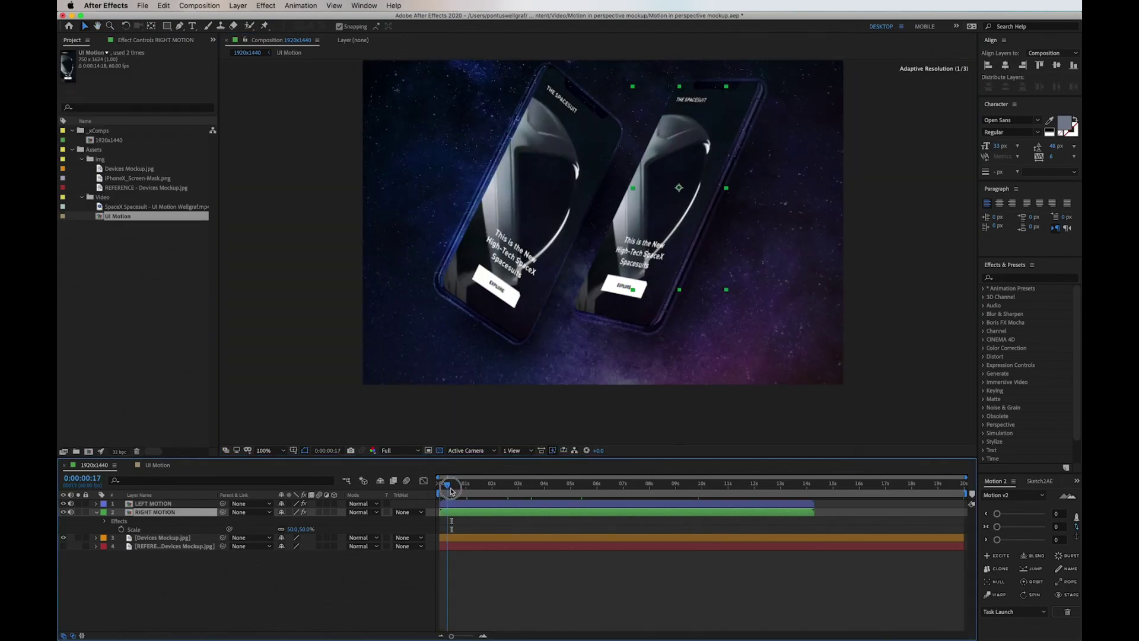
pyautogui.moveTo(451, 490); pyautogui.dragTo(574, 507)
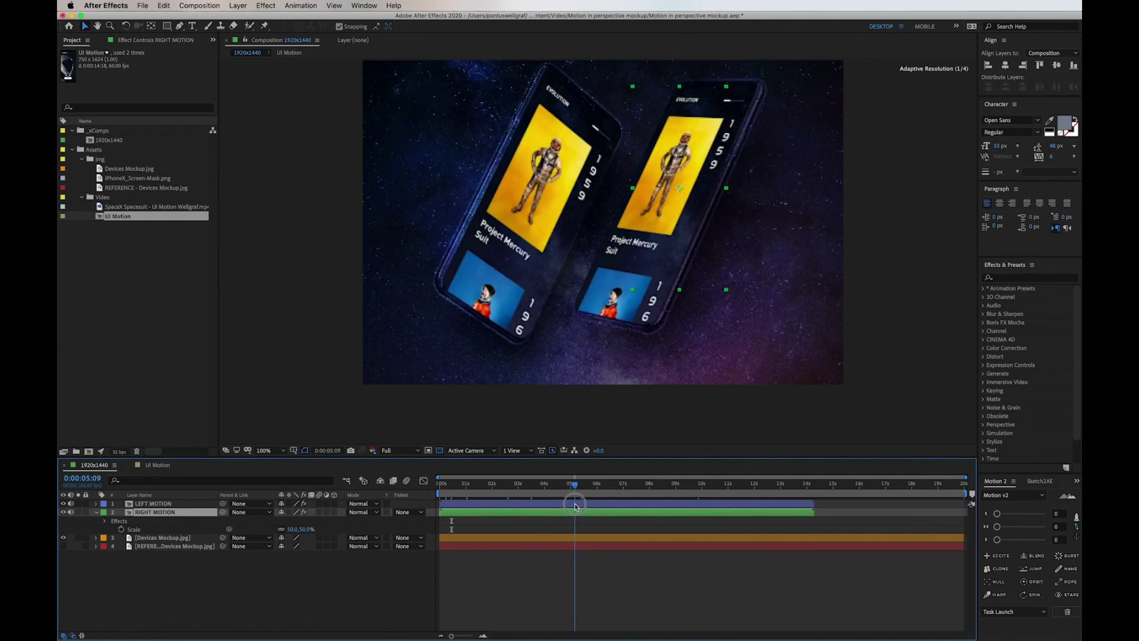
pyautogui.click(574, 505)
pyautogui.hotkey('ctrl', 'shift', 'd')
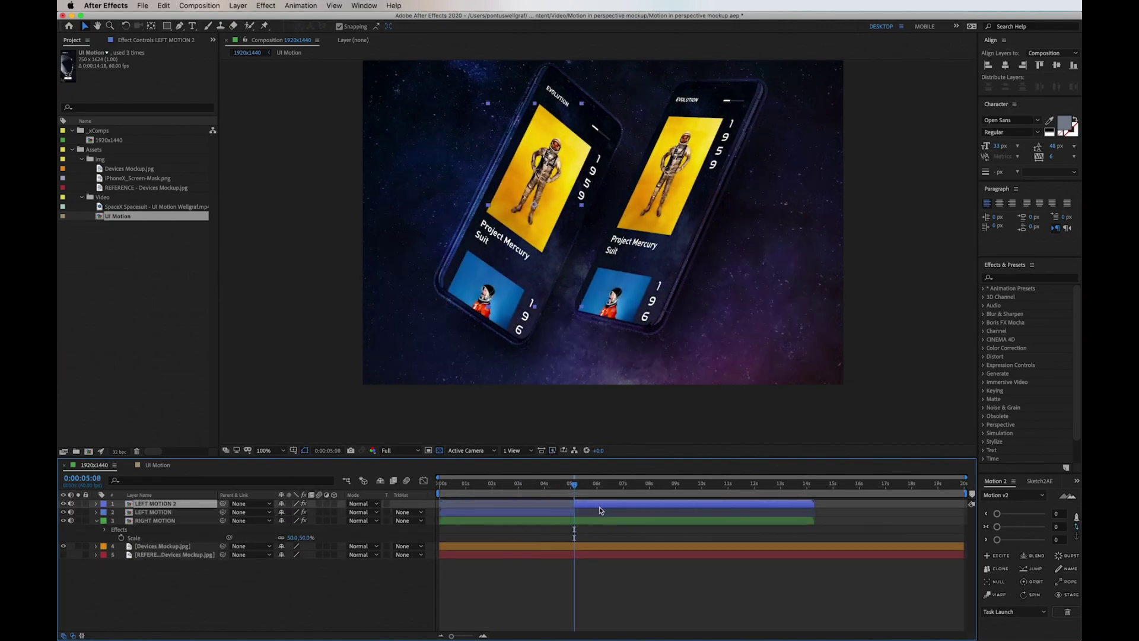
pyautogui.rightClick(594, 510)
pyautogui.moveTo(641, 433)
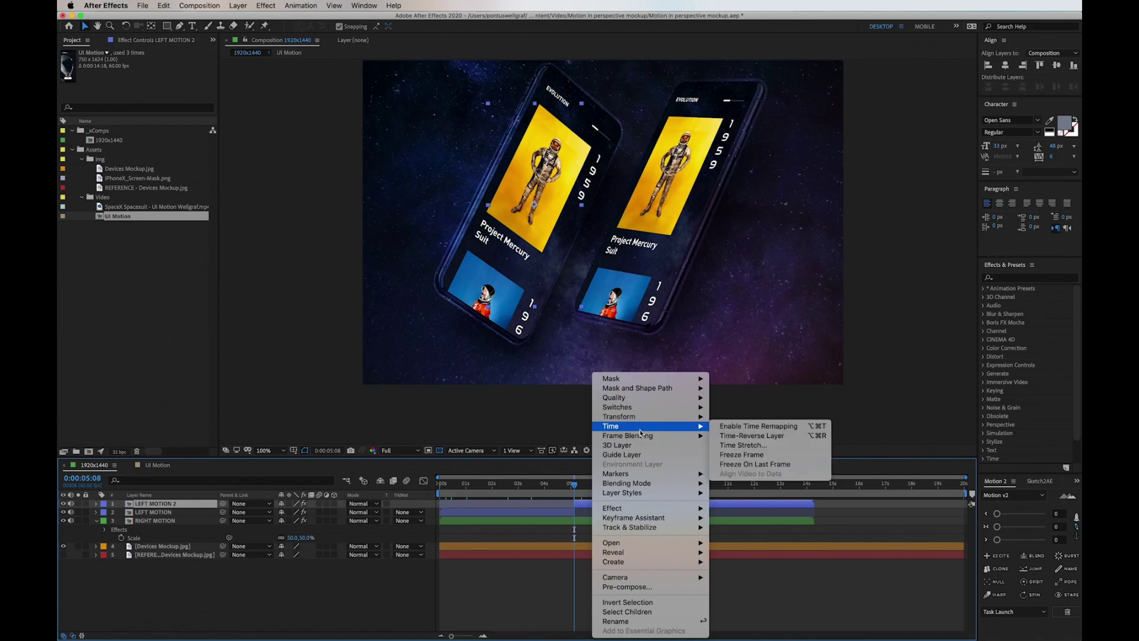
pyautogui.click(741, 455)
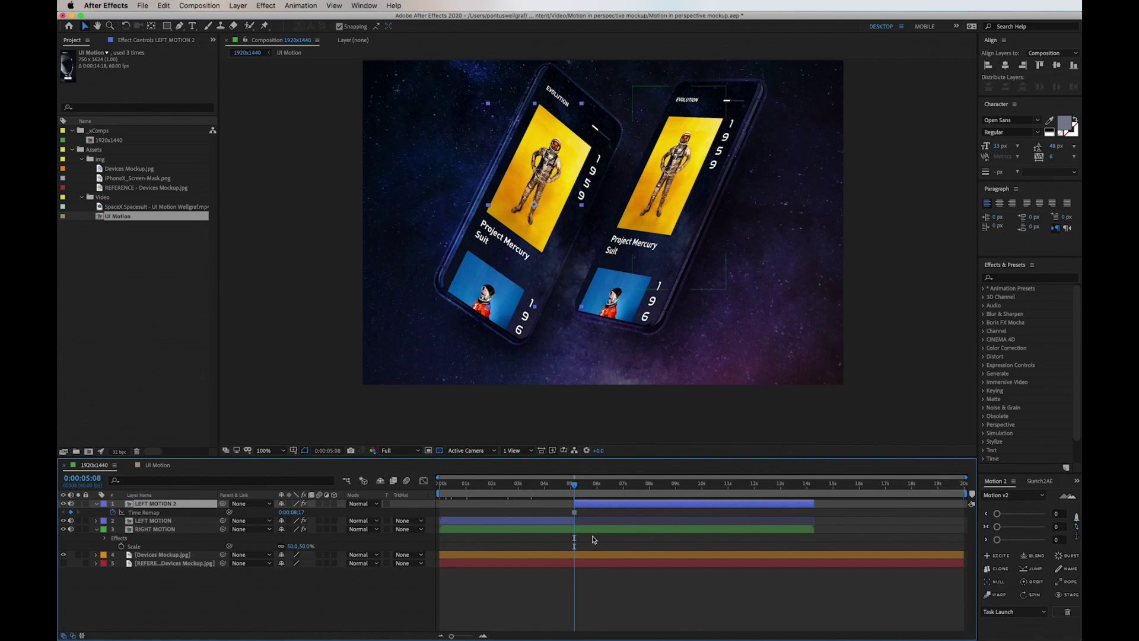
# Step: Split RIGHT MOTION later, freeze its earlier part, and shift both right-phone clips earlier
pyautogui.click(595, 529)
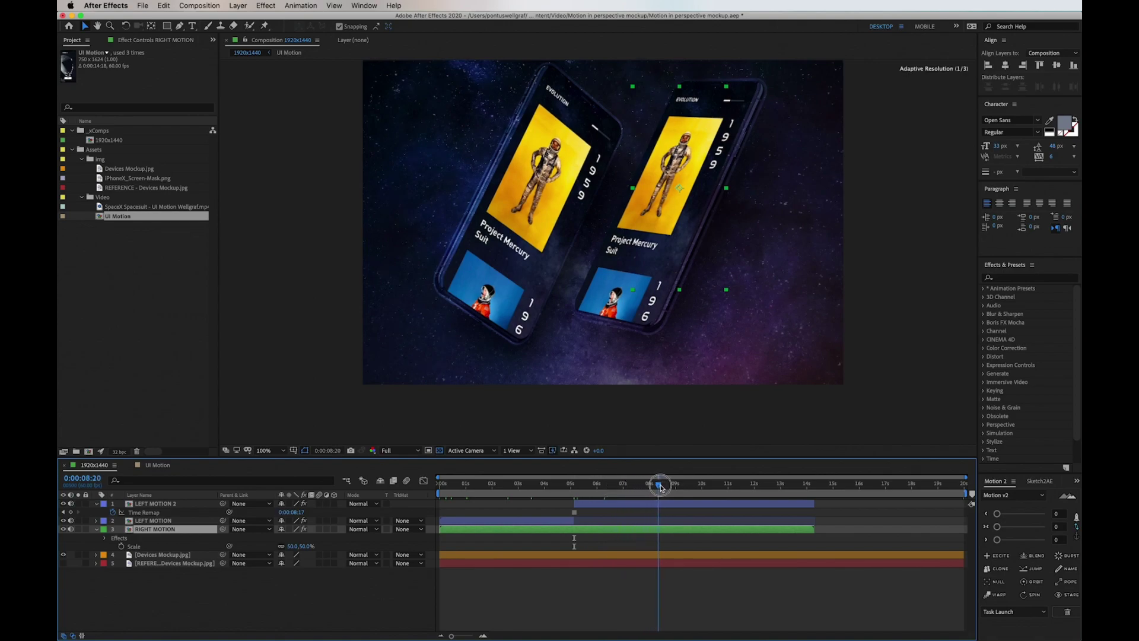
pyautogui.moveTo(661, 488); pyautogui.dragTo(653, 490)
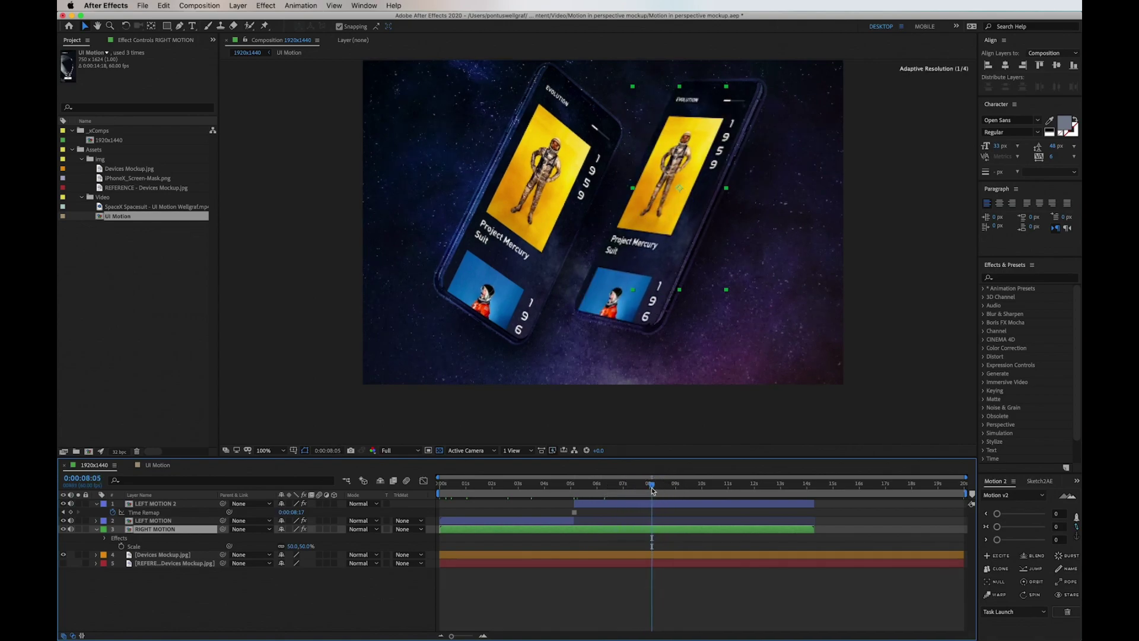
pyautogui.press('super+shift+d')
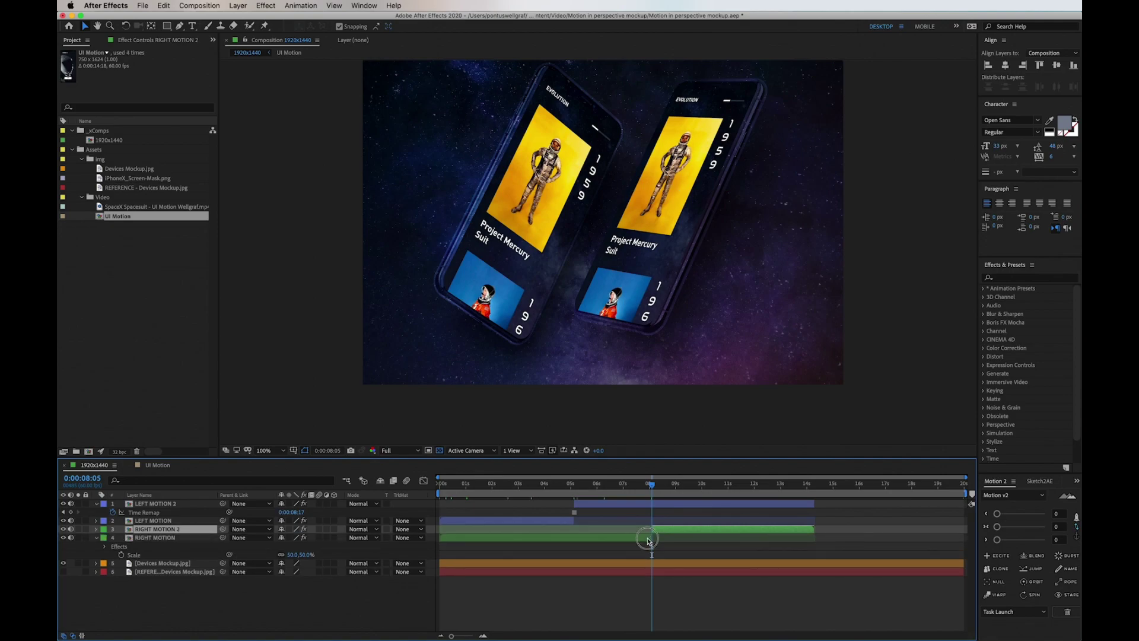
pyautogui.click(648, 539)
pyautogui.rightClick(641, 537)
pyautogui.moveTo(710, 426)
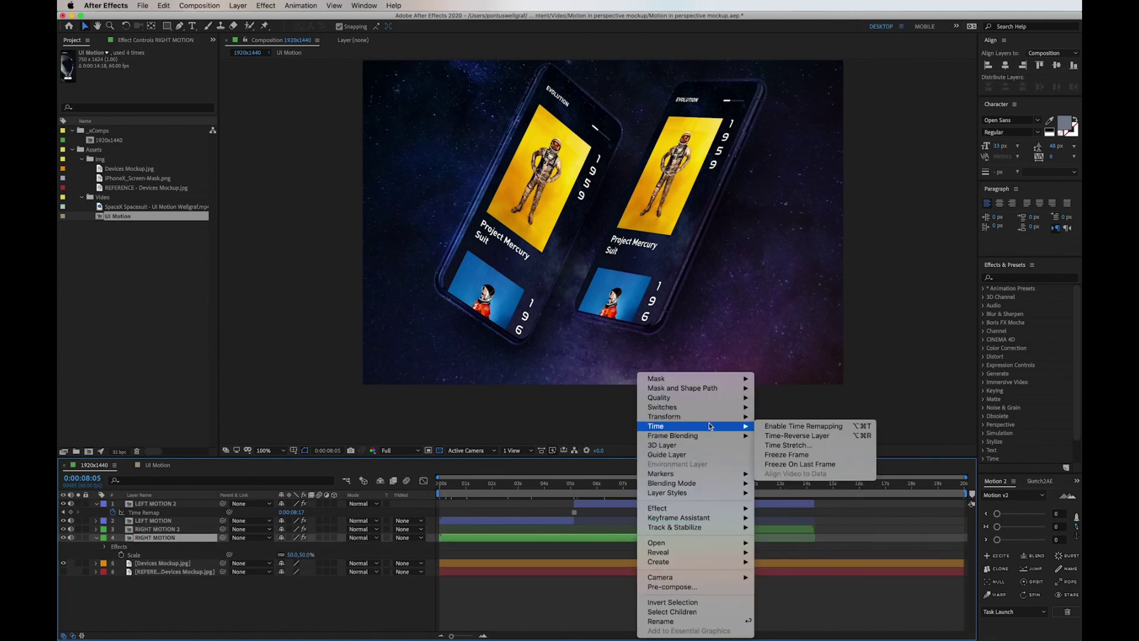
pyautogui.click(768, 455)
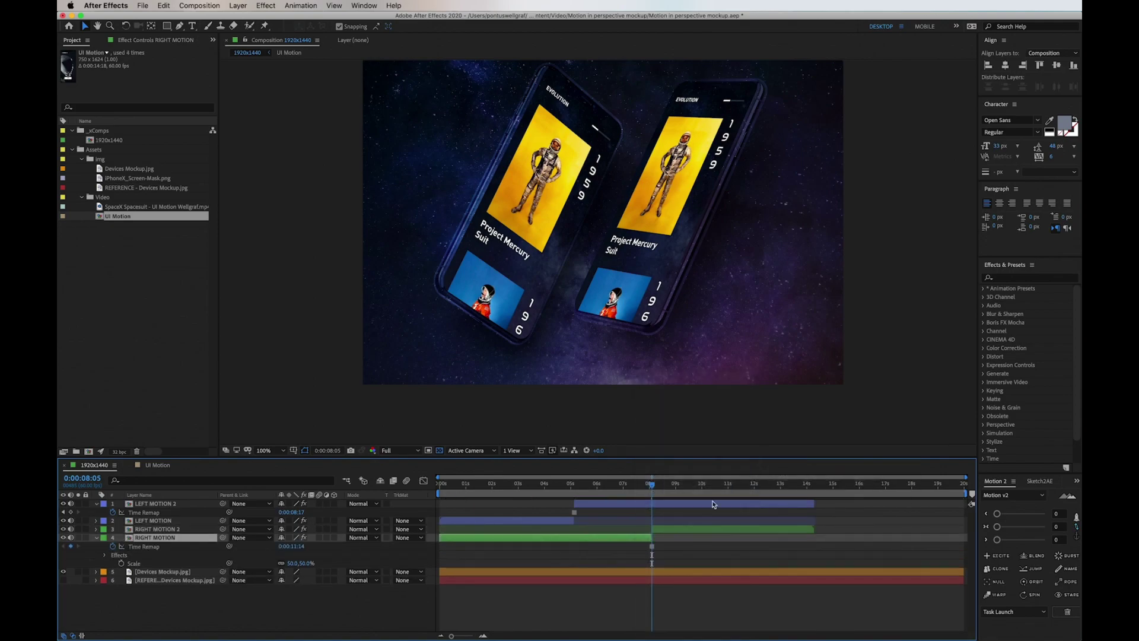
pyautogui.keyDown('shift'); pyautogui.click(676, 529); pyautogui.keyUp('shift')
pyautogui.moveTo(682, 530); pyautogui.dragTo(608, 529)
# Step: End the work area at about 11 seconds and return the playhead to the start
pyautogui.moveTo(500, 488); pyautogui.dragTo(724, 488)
pyautogui.press('n')
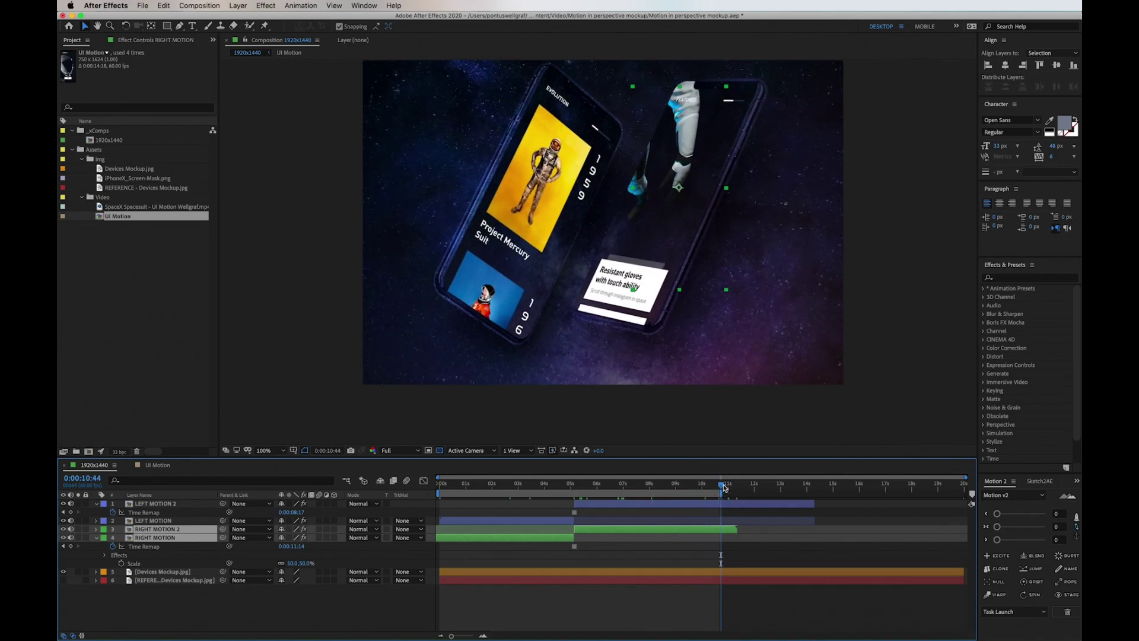
pyautogui.moveTo(493, 487); pyautogui.dragTo(371, 478)
# Step: Save the project and add the composition to the Adobe Media Encoder queue
pyautogui.press('super+s')
pyautogui.click(259, 197)
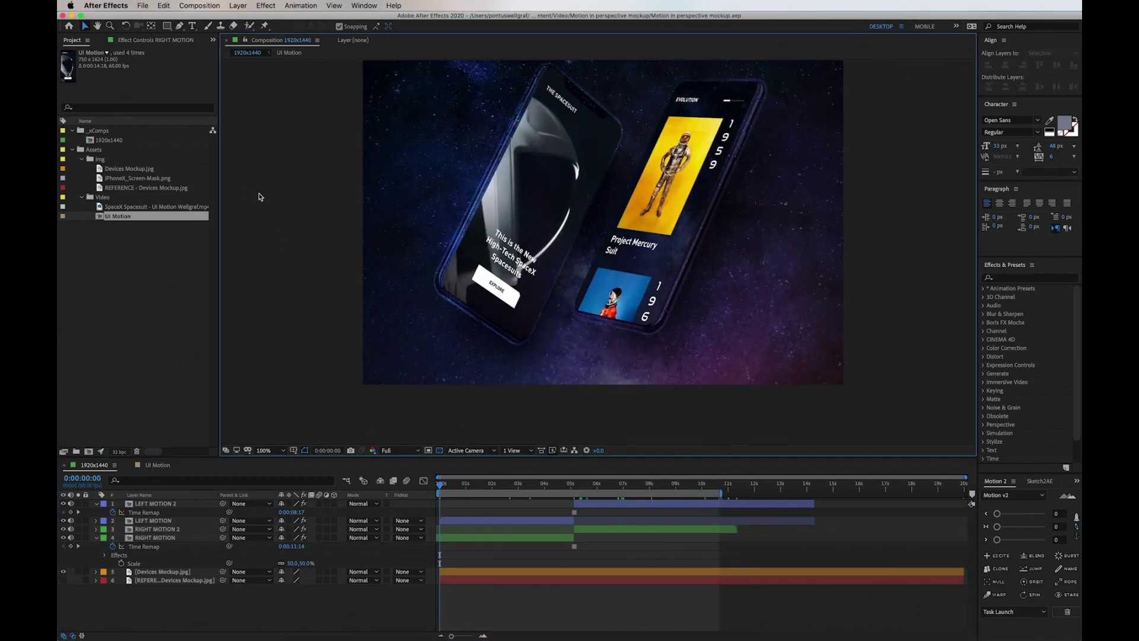
pyautogui.click(191, 5)
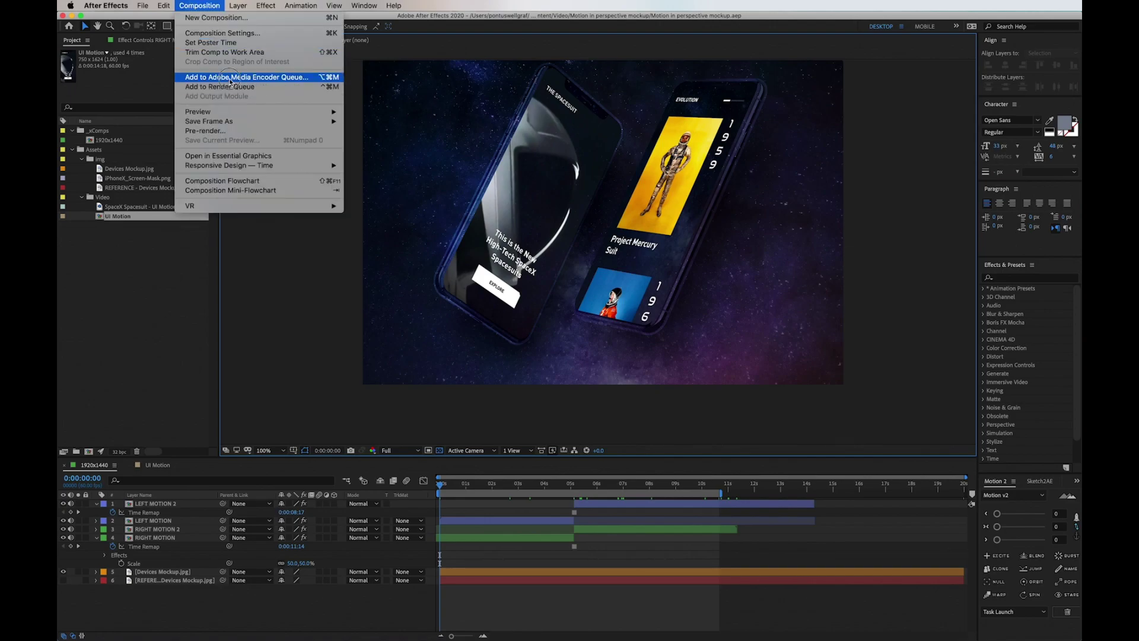
pyautogui.click(230, 78)
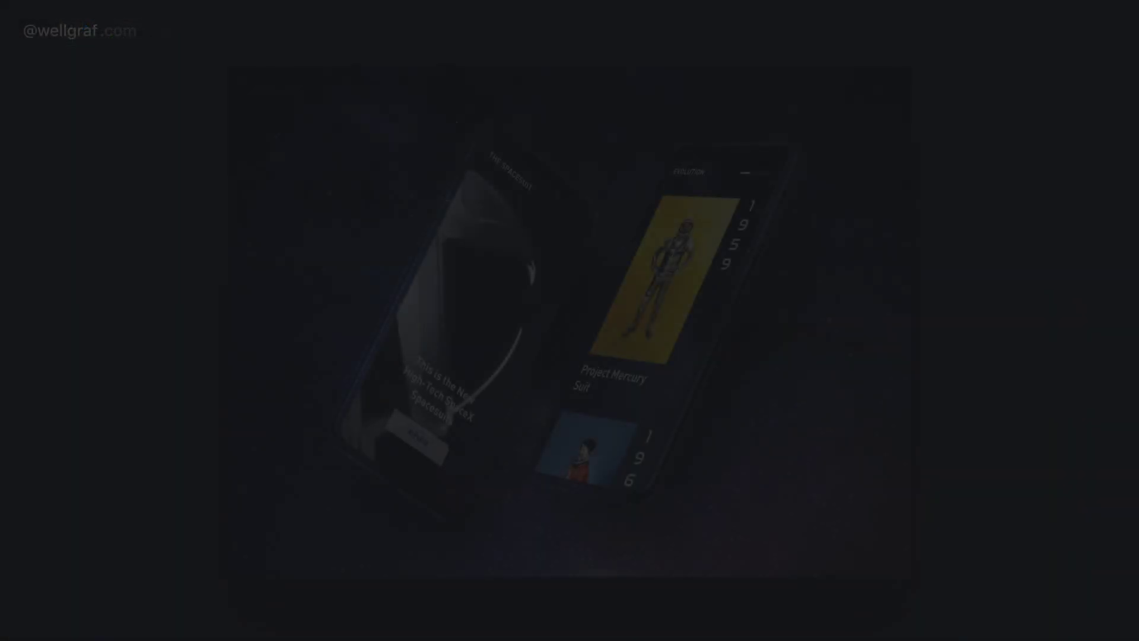